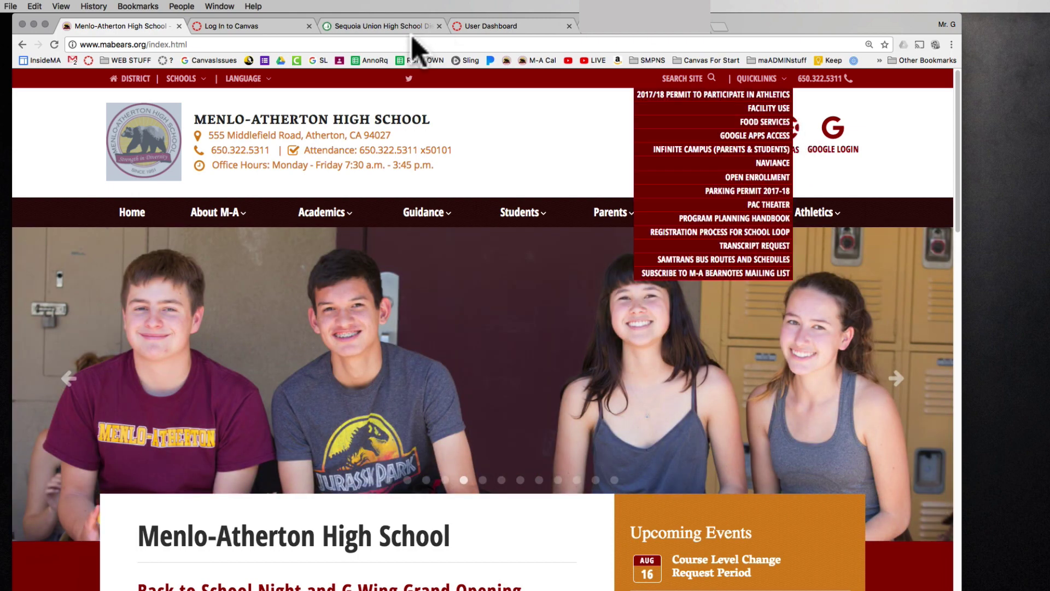
Step: Move from the Sequoia Union district and Menlo-Atherton sites through the Canvas login to the dashboard
{"action": "left_click", "coordinate": [395, 27]}
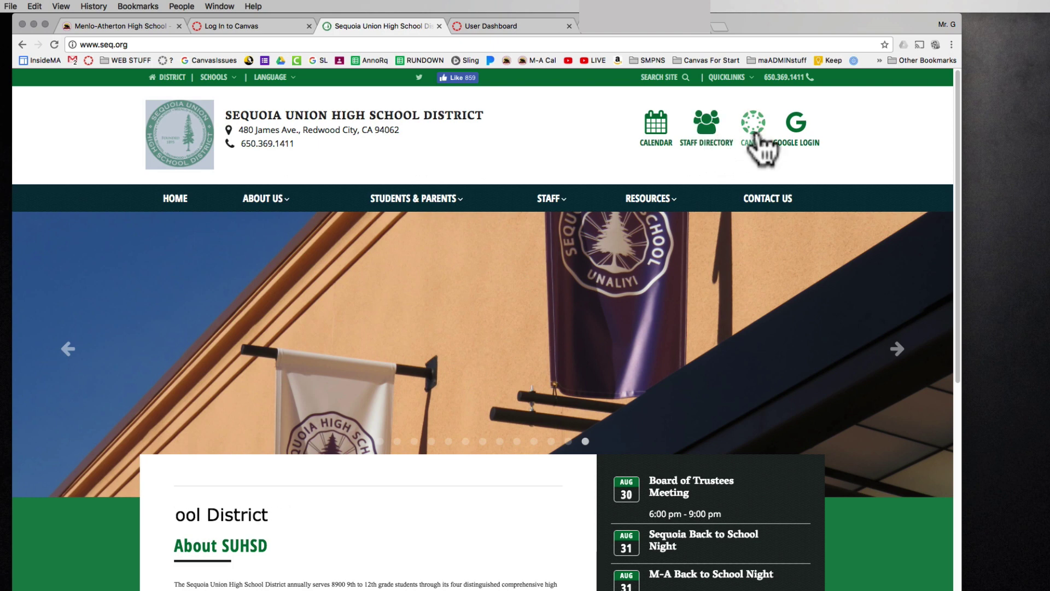
{"action": "left_click", "coordinate": [264, 27]}
{"action": "left_click", "coordinate": [406, 174]}
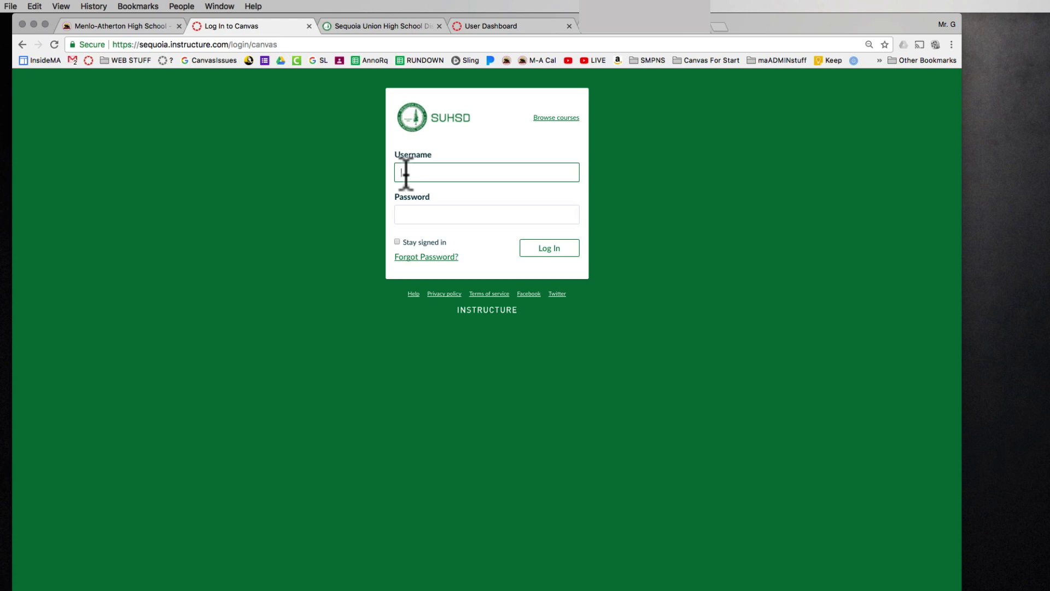
{"action": "left_click", "coordinate": [127, 26]}
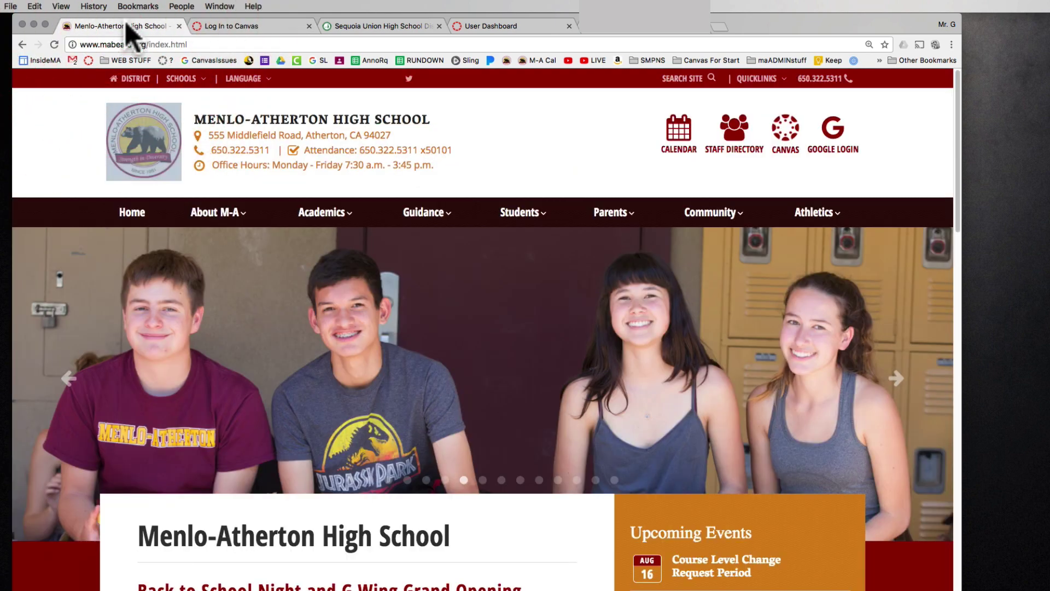
{"action": "left_click", "coordinate": [254, 26]}
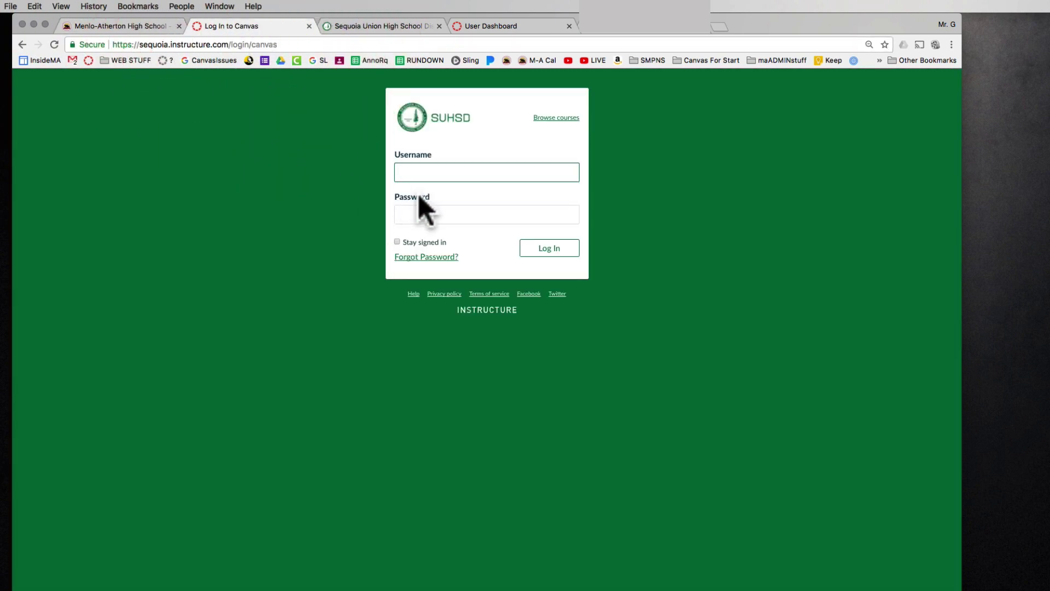
{"action": "left_click", "coordinate": [474, 27]}
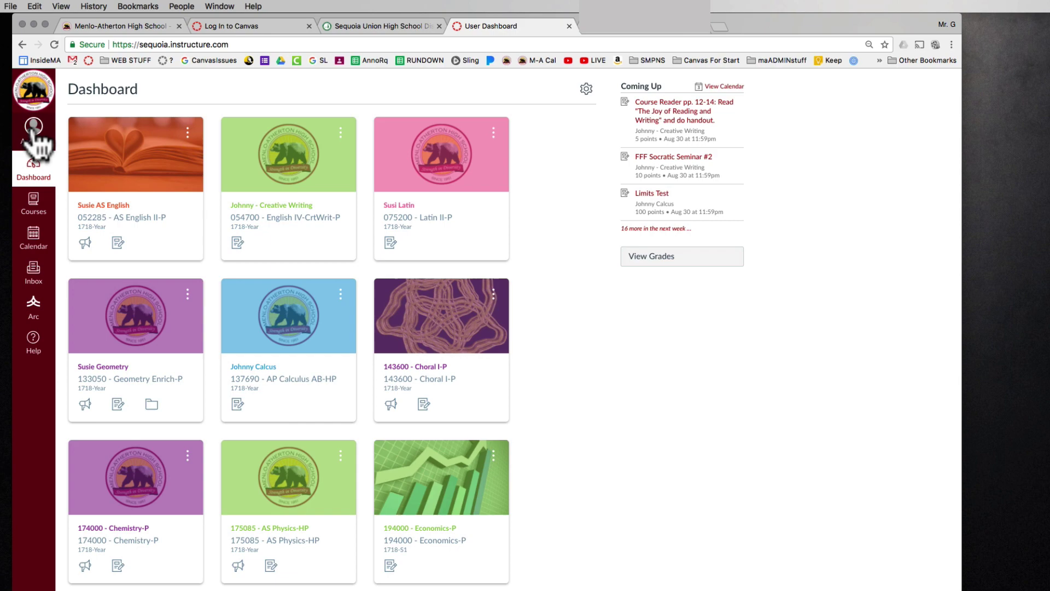
Step: Open account Settings, preview the Register Communication contact-method dialog, then close it unchanged
{"action": "left_click", "coordinate": [34, 127]}
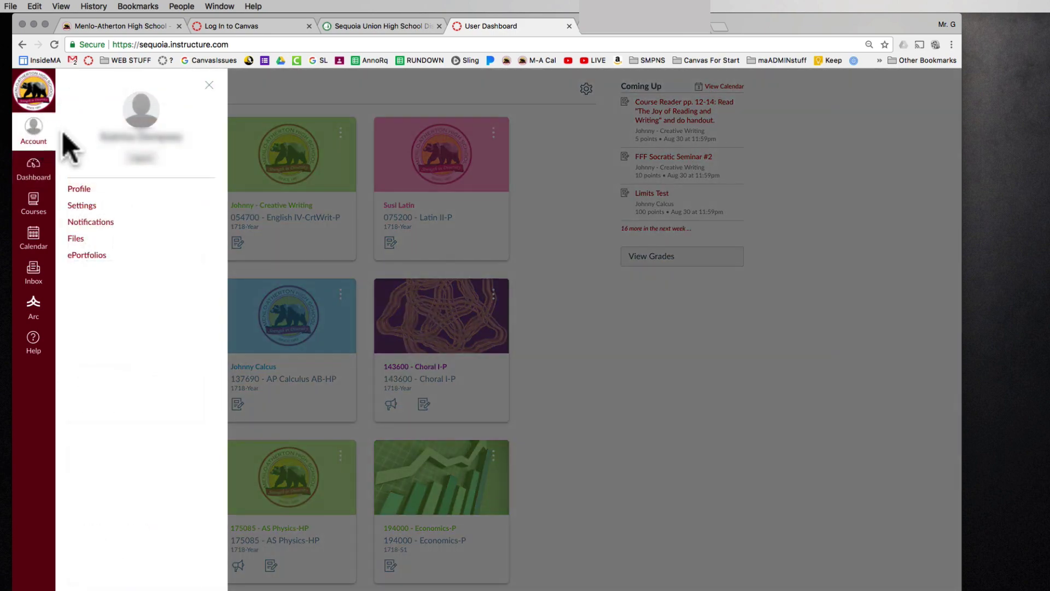
{"action": "left_click", "coordinate": [74, 207]}
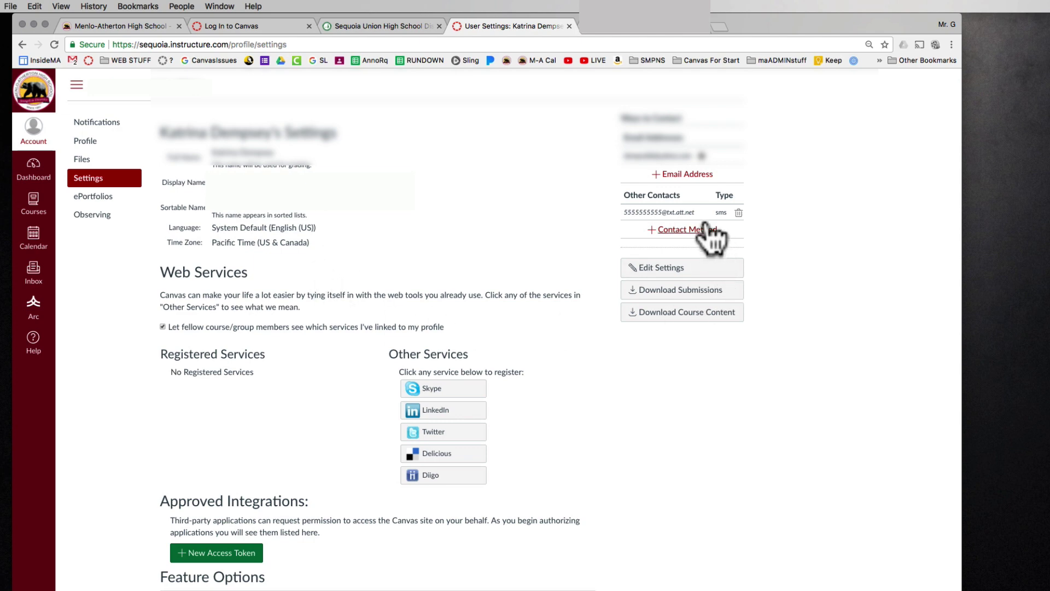
{"action": "left_click", "coordinate": [678, 230]}
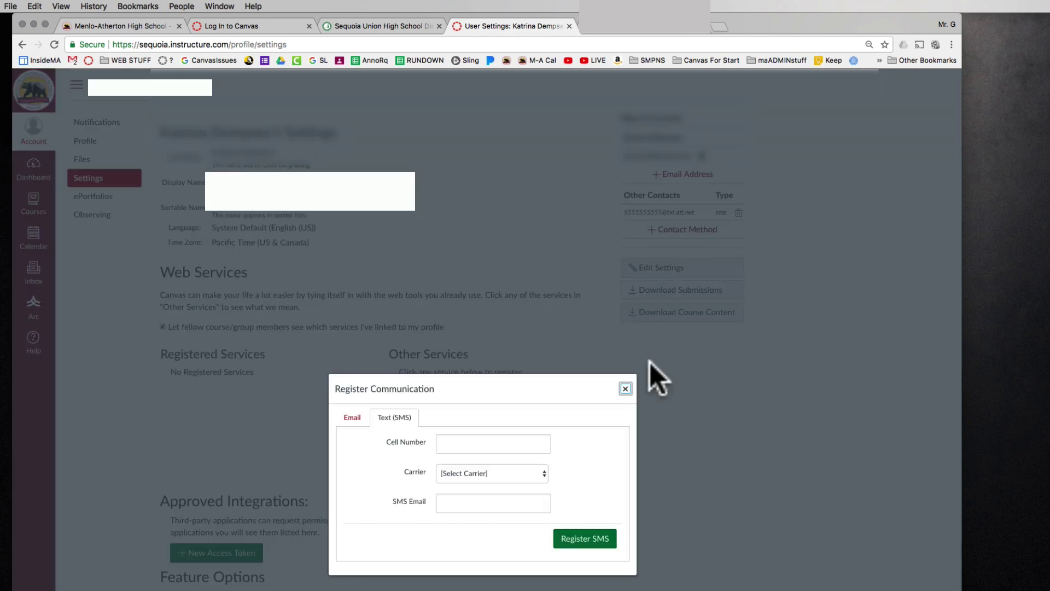
{"action": "left_click", "coordinate": [626, 388]}
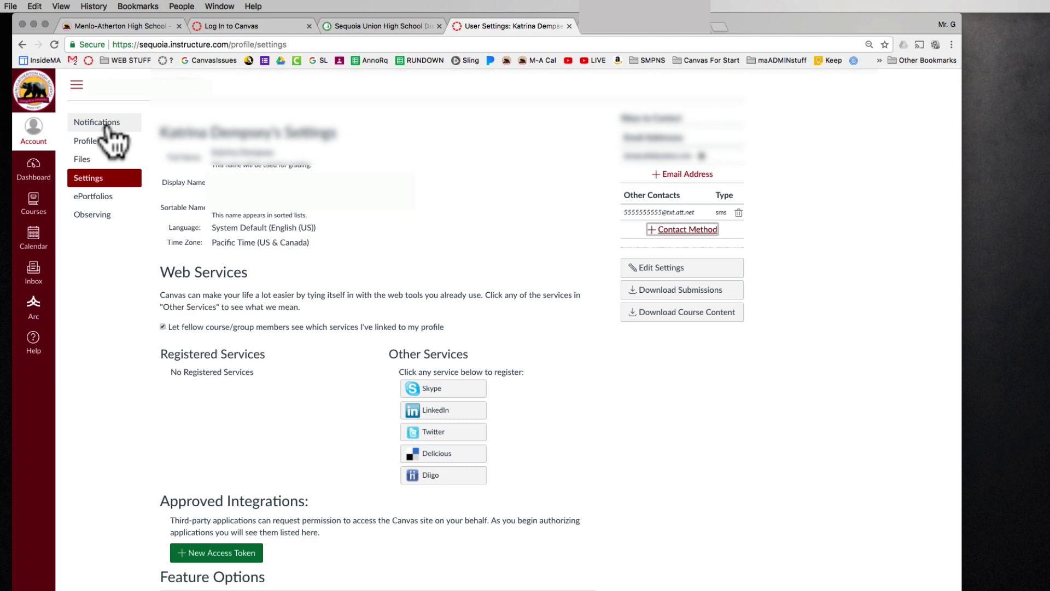
Step: Review Notification Preferences, with announcements and conversations set to email and text right away
{"action": "left_click", "coordinate": [86, 127]}
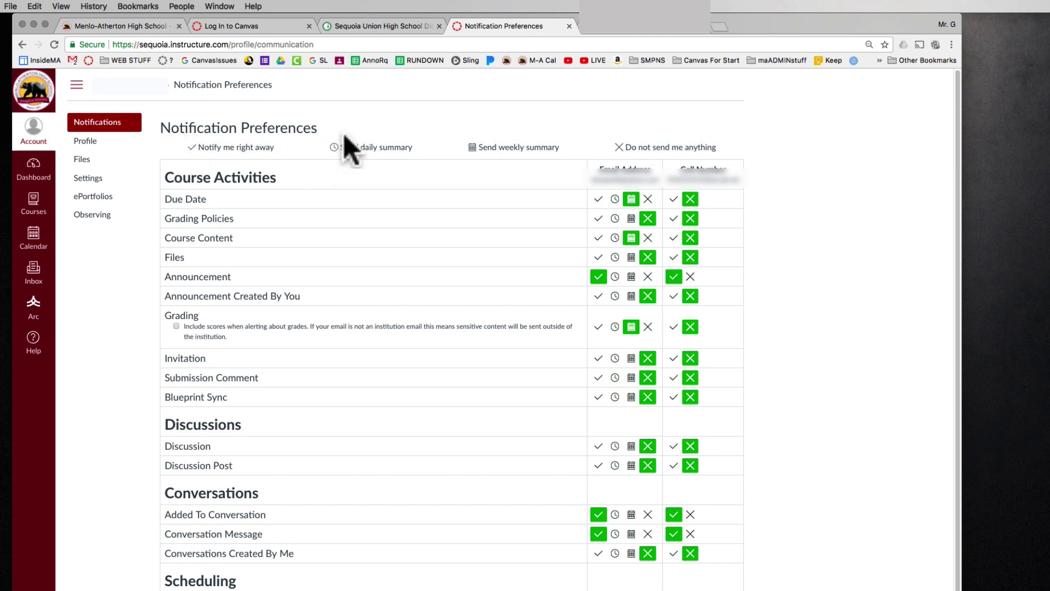
{"action": "left_click", "coordinate": [506, 134]}
{"action": "mouse_move", "coordinate": [260, 517]}
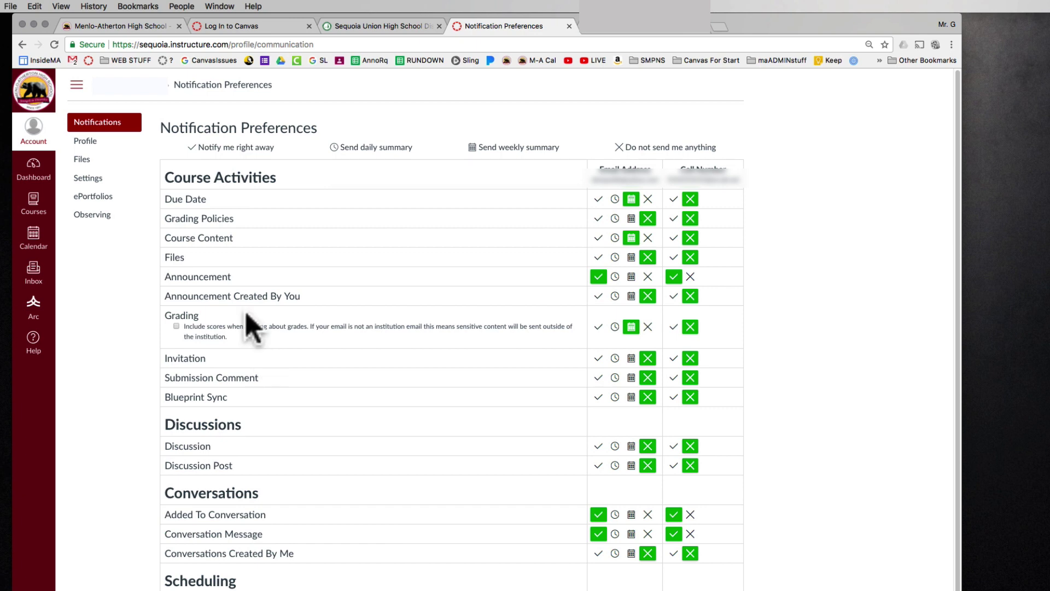
{"action": "left_click", "coordinate": [616, 238]}
{"action": "left_click", "coordinate": [615, 239]}
{"action": "left_click", "coordinate": [613, 273]}
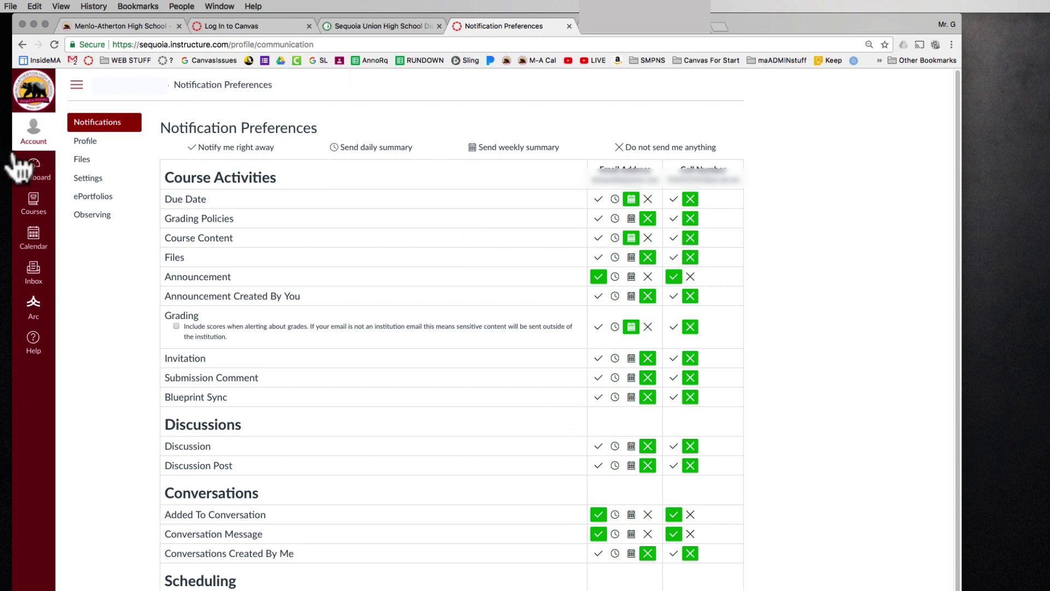
Step: Go back to the Dashboard from the global navigation sidebar
{"action": "left_click", "coordinate": [33, 172]}
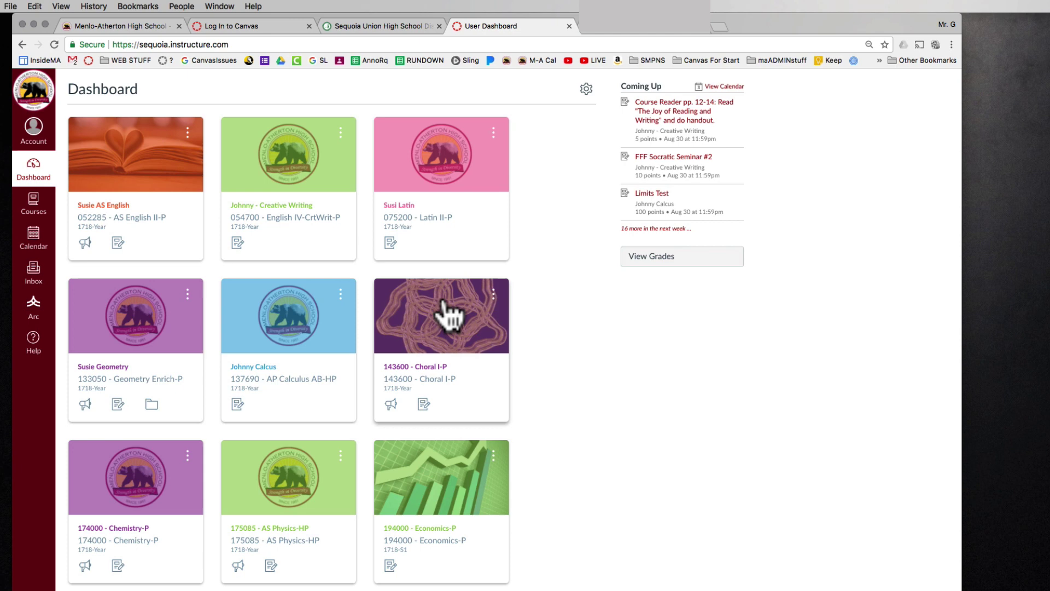
Step: Give the Choral I-P course card the nickname 'Susie Choir'
{"action": "left_click", "coordinate": [493, 299]}
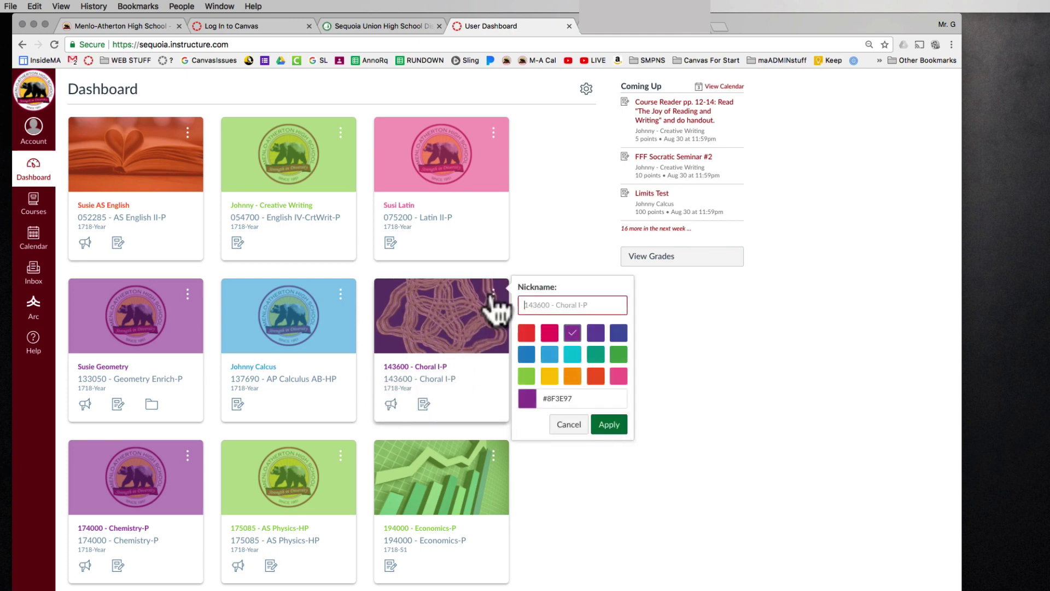
{"action": "left_click", "coordinate": [493, 295]}
{"action": "left_click", "coordinate": [493, 296]}
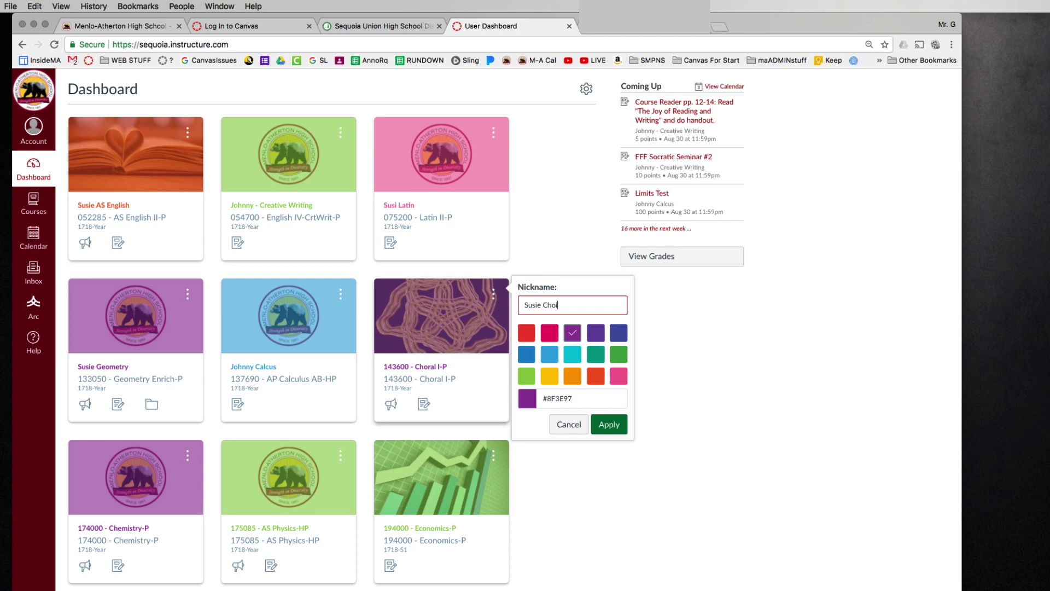
{"action": "left_click", "coordinate": [610, 425]}
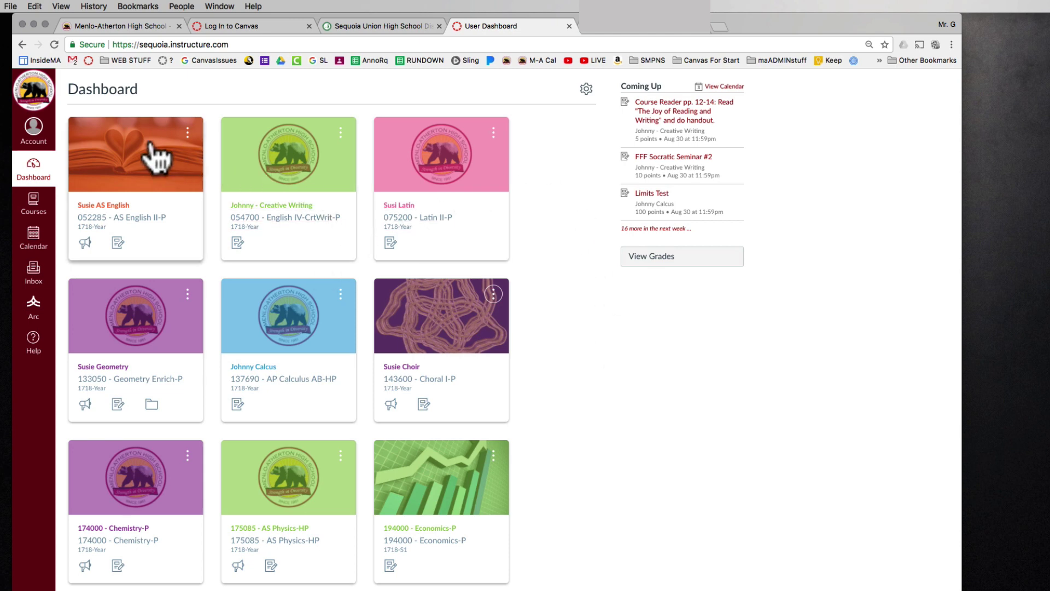
{"action": "left_click", "coordinate": [493, 294]}
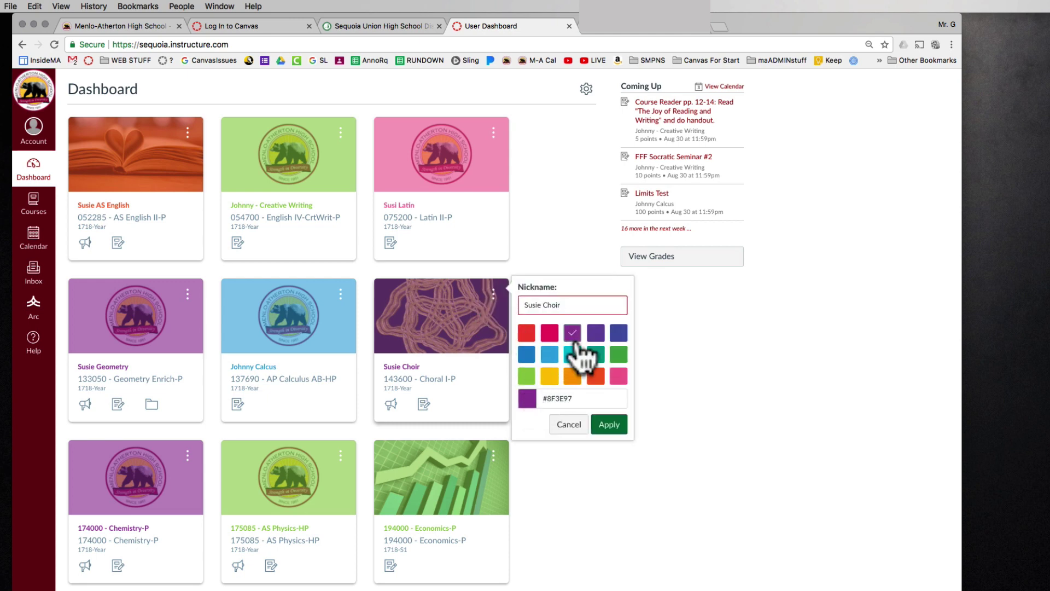
{"action": "left_click", "coordinate": [608, 425]}
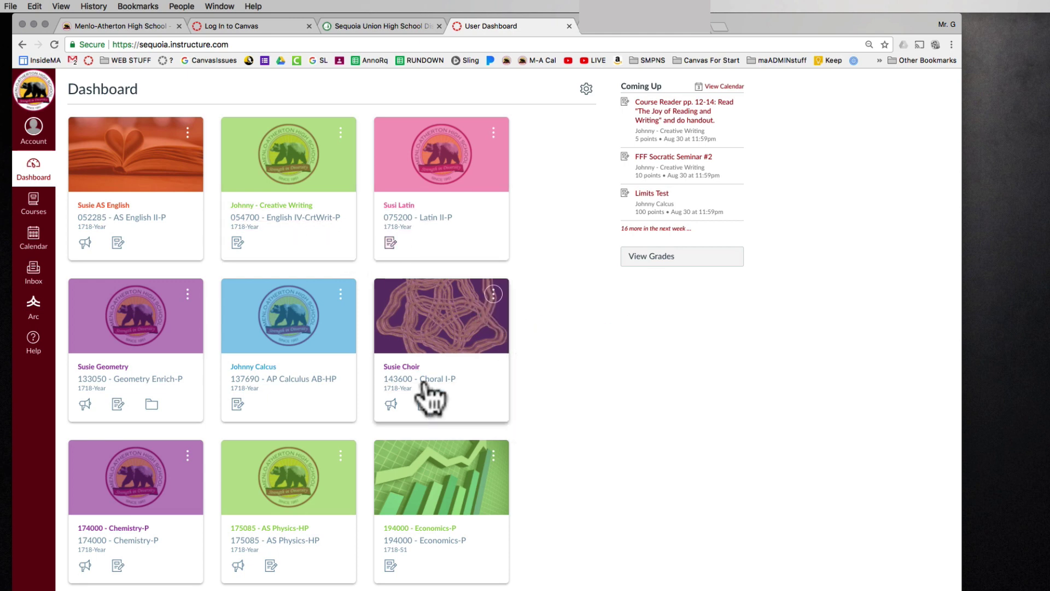
Step: Colour the Johnny Calcus card green and the Susie AS English and Susi Latin cards purple
{"action": "left_click", "coordinate": [340, 296]}
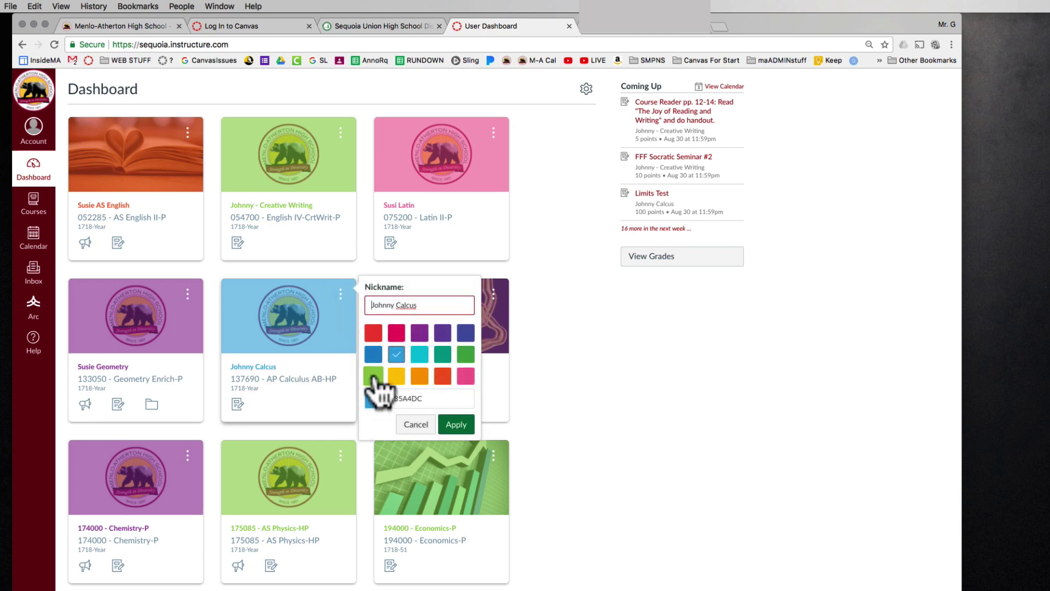
{"action": "left_click", "coordinate": [373, 375]}
{"action": "left_click", "coordinate": [456, 425]}
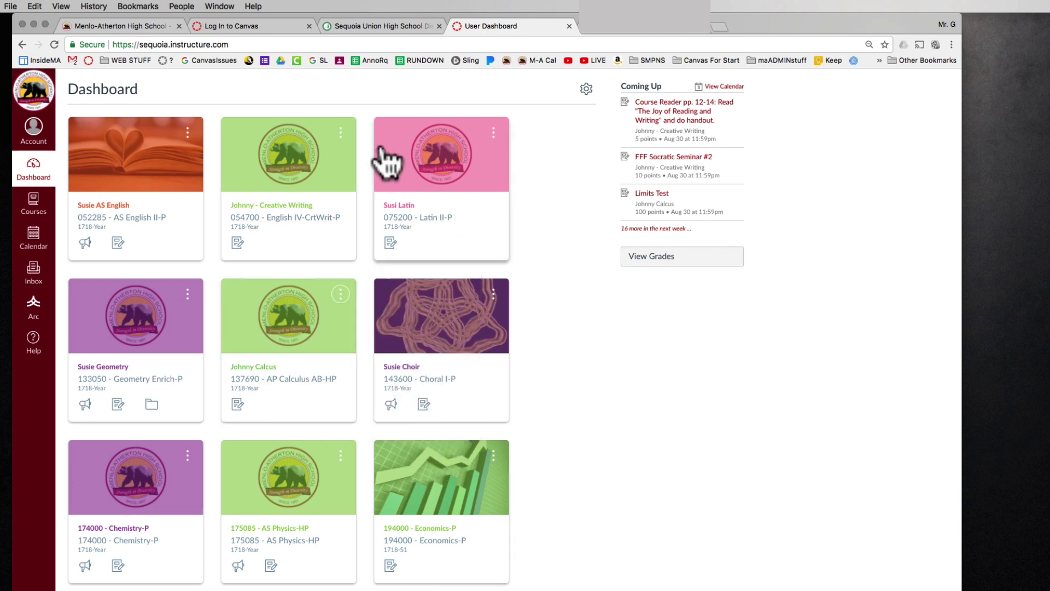
{"action": "left_click", "coordinate": [188, 133]}
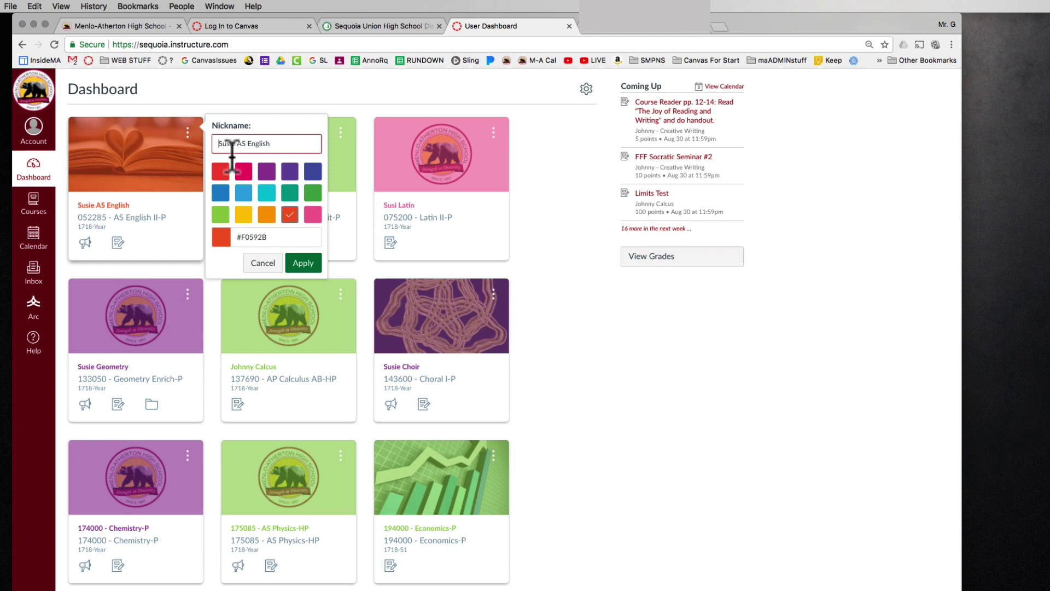
{"action": "left_click", "coordinate": [267, 173]}
{"action": "left_click", "coordinate": [304, 264]}
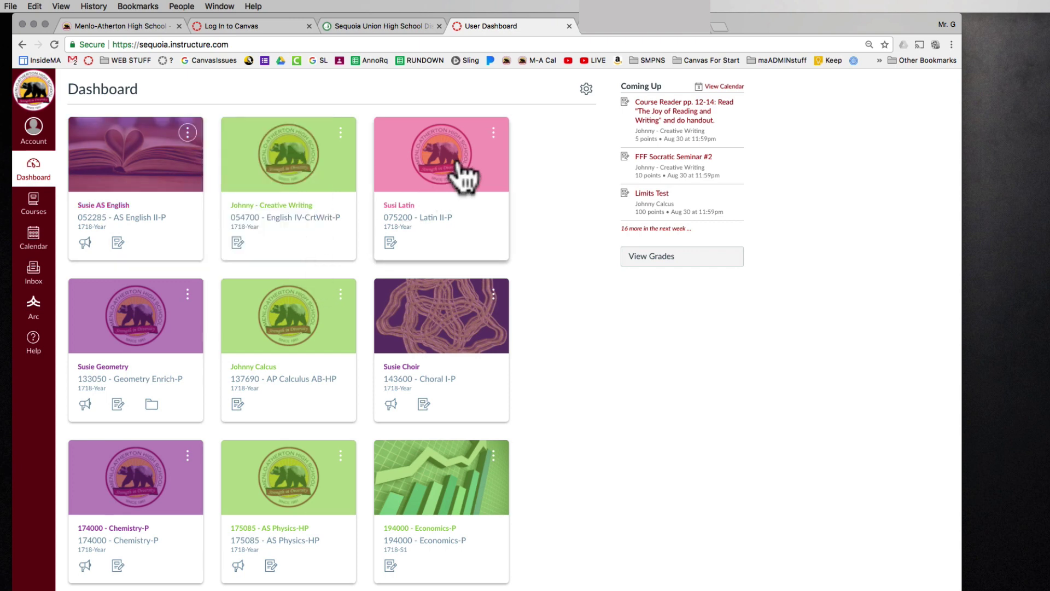
{"action": "left_click", "coordinate": [493, 134]}
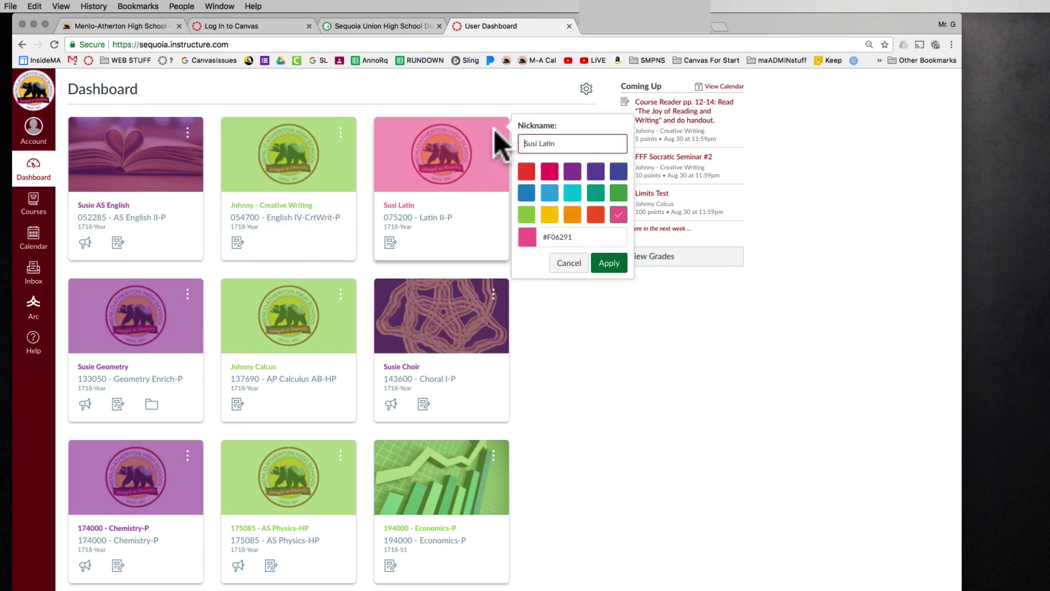
{"action": "left_click", "coordinate": [572, 171]}
{"action": "left_click", "coordinate": [612, 263]}
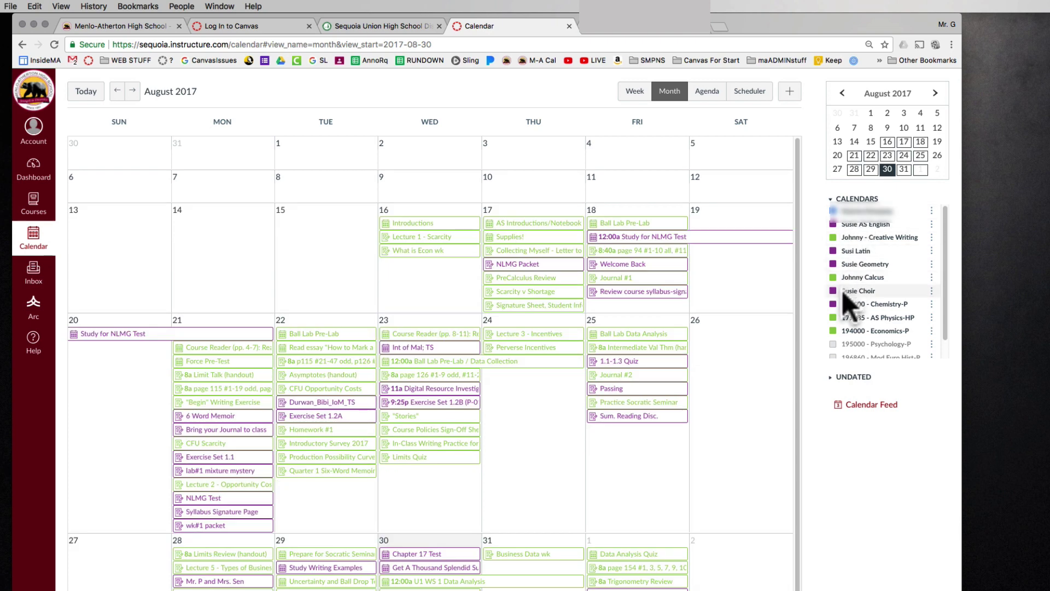
Step: Hide the AS English, Latin, Geometry, Choir, Chemistry-P and first course calendars from the month view
{"action": "left_click", "coordinate": [833, 210]}
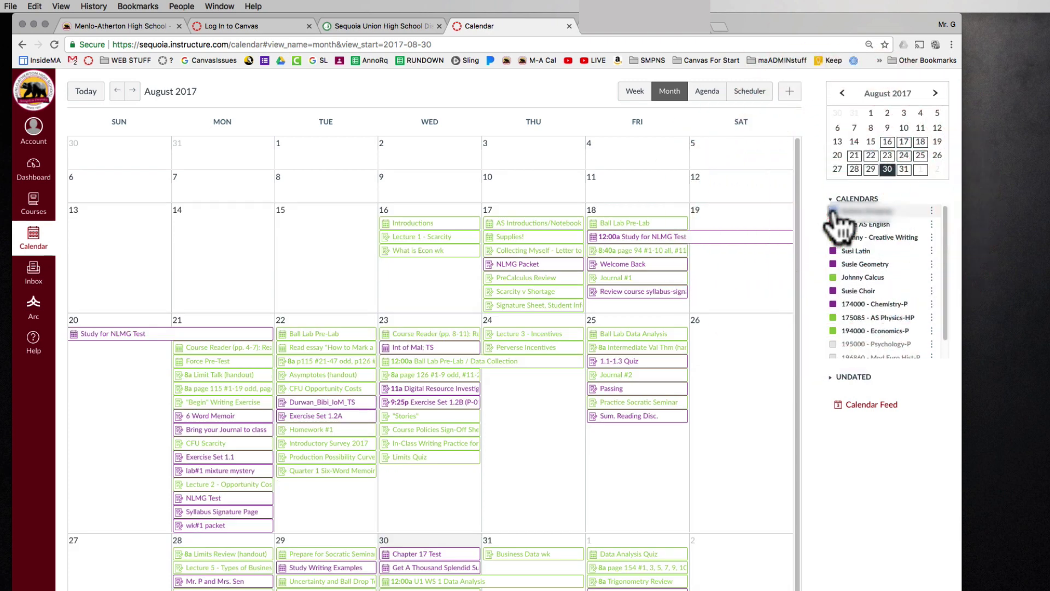
{"action": "left_click", "coordinate": [832, 291]}
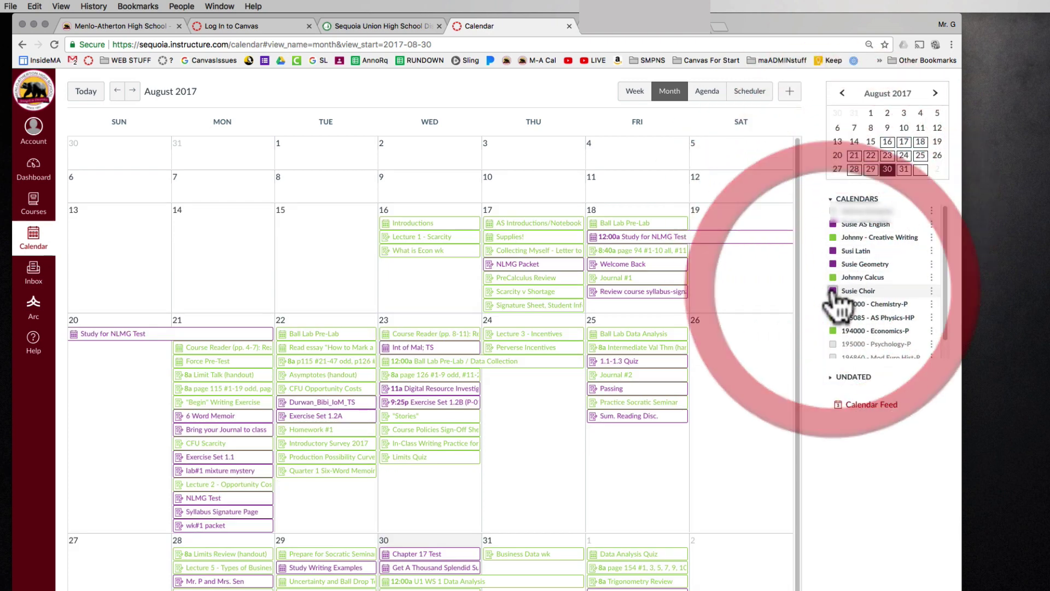
{"action": "left_click", "coordinate": [832, 304]}
{"action": "left_click", "coordinate": [833, 263]}
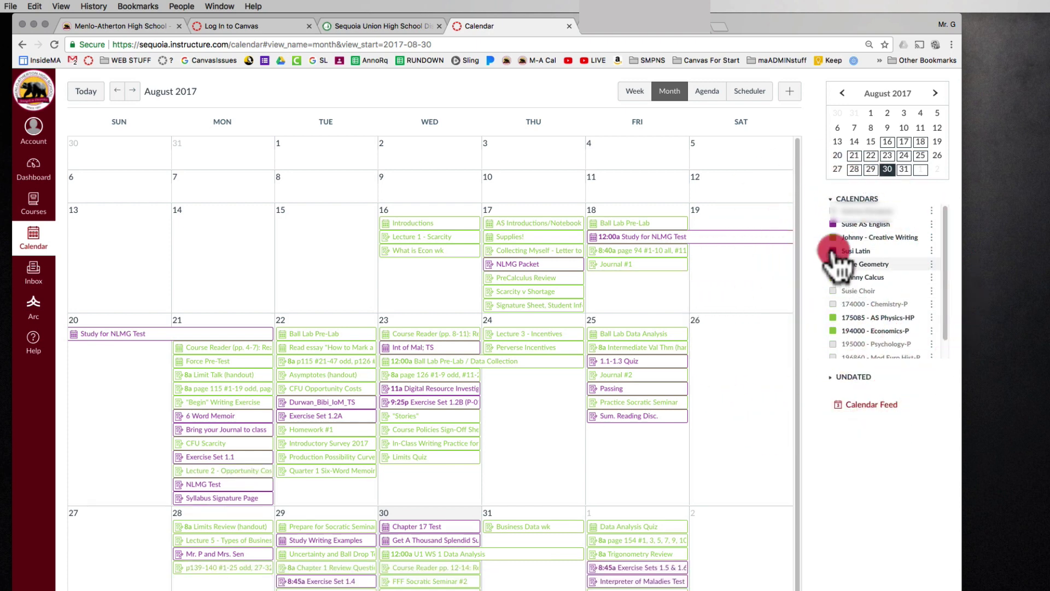
{"action": "left_click", "coordinate": [832, 251]}
{"action": "left_click", "coordinate": [832, 224]}
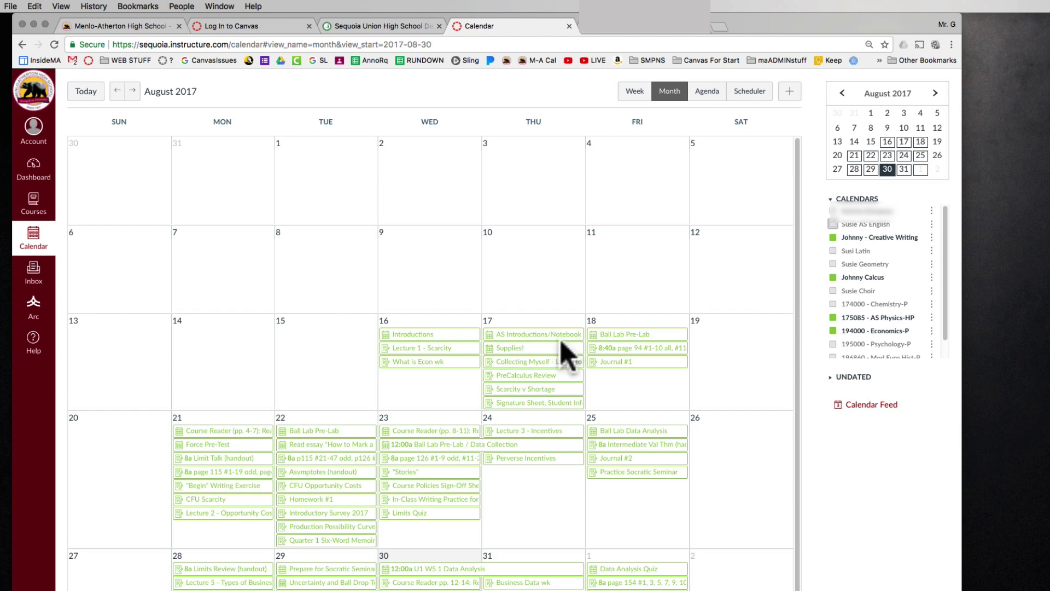
Step: Turn on the Latin, Geometry, Choir, 174000 - Chemistry-P and 195000 - Psychology-P calendars
{"action": "left_click", "coordinate": [833, 251]}
{"action": "left_click", "coordinate": [833, 264]}
{"action": "left_click", "coordinate": [832, 290]}
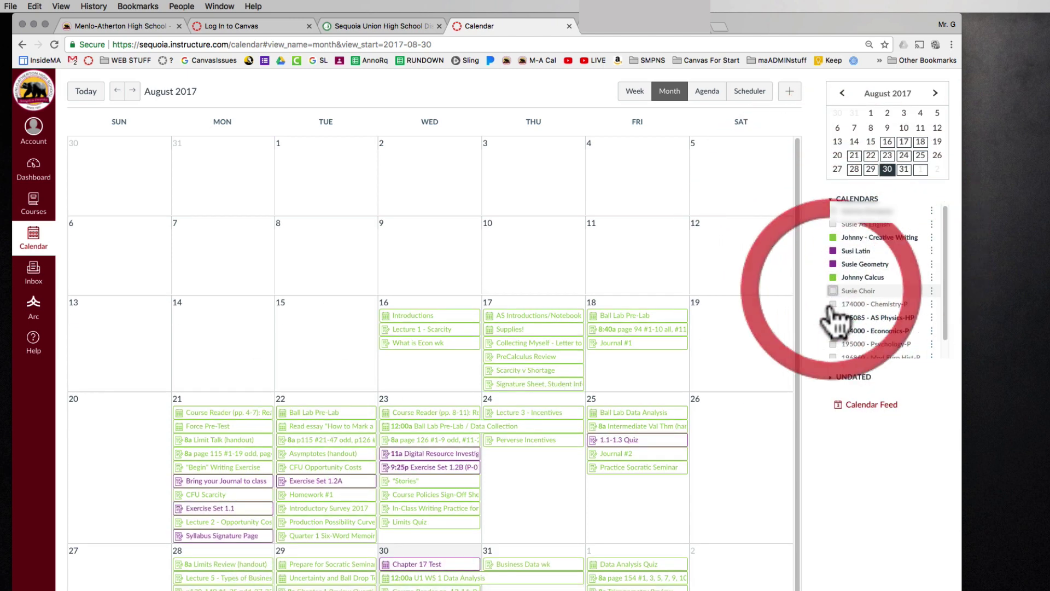
{"action": "left_click", "coordinate": [833, 304]}
{"action": "left_click", "coordinate": [833, 344]}
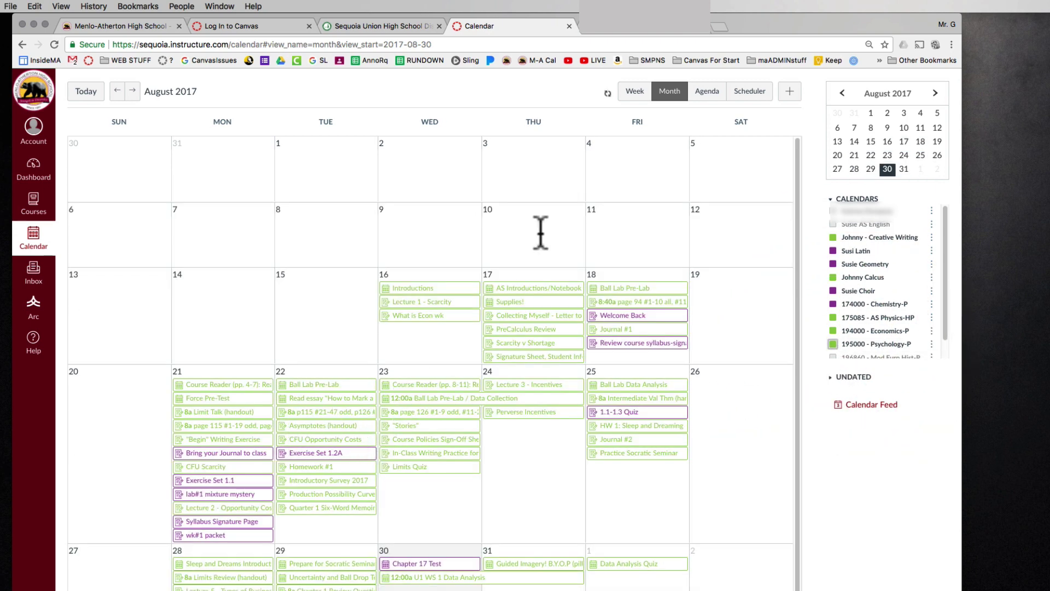
Step: Switch the calendar to Agenda view from Aug 30 and include the AS English events
{"action": "left_click", "coordinate": [635, 94]}
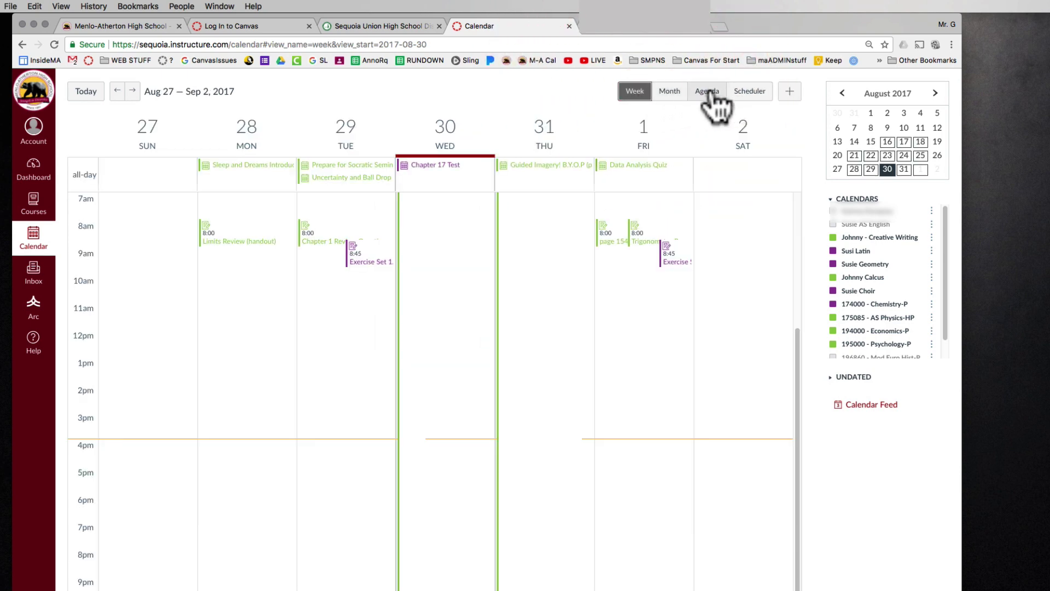
{"action": "left_click", "coordinate": [711, 96]}
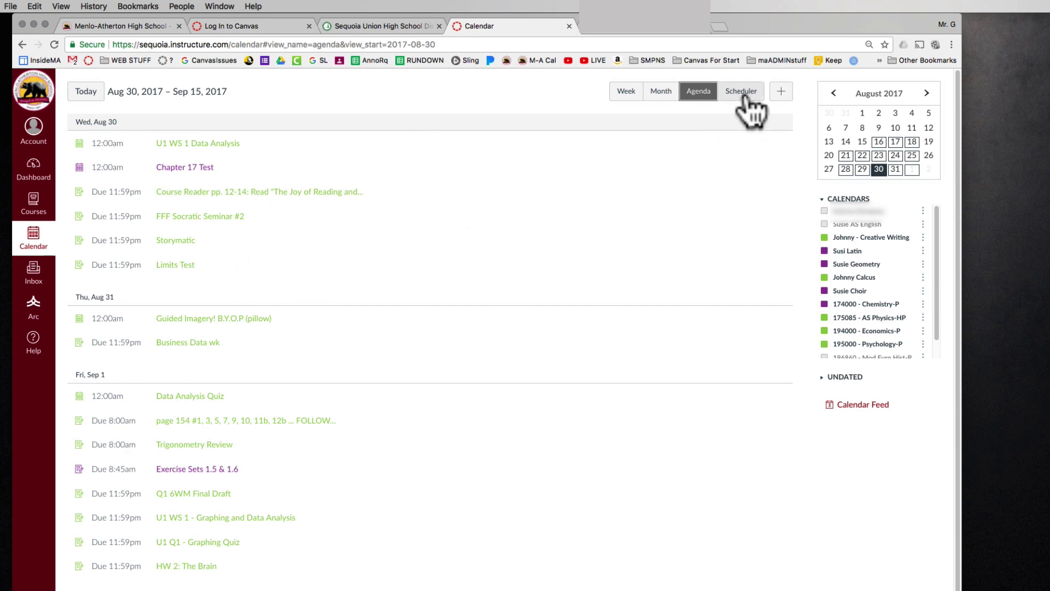
{"action": "left_click", "coordinate": [823, 225]}
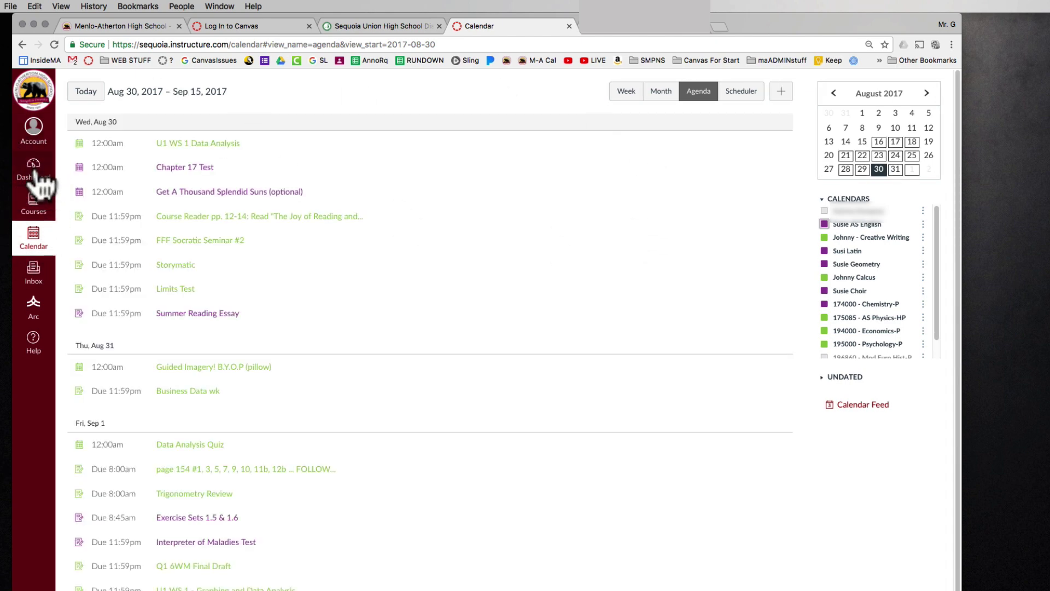
Step: From the Dashboard, open View Grades to see each linked course's S1 percentage
{"action": "left_click", "coordinate": [36, 174]}
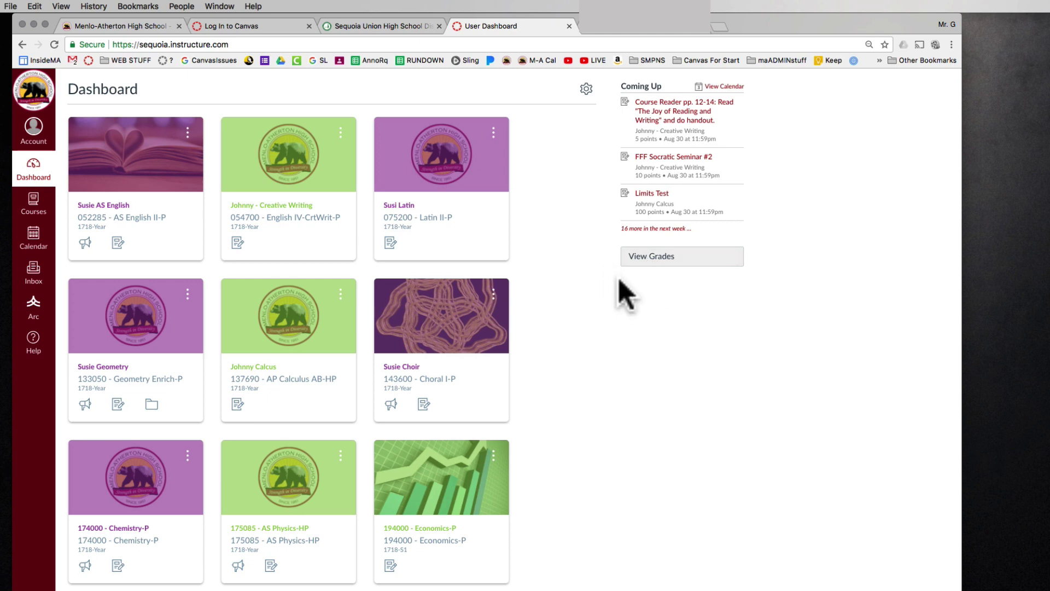
{"action": "left_click", "coordinate": [645, 260]}
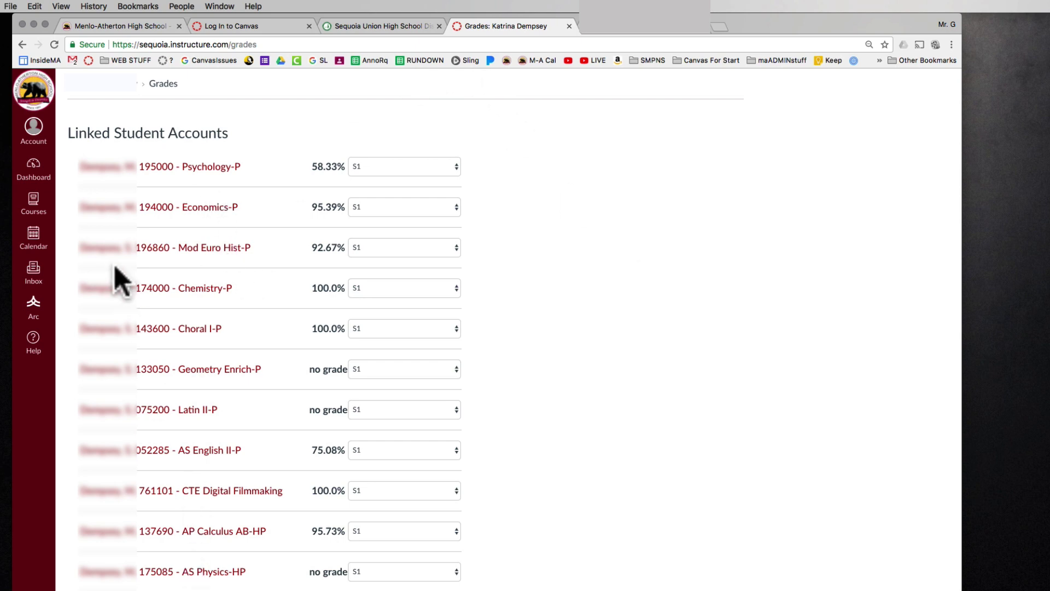
{"action": "left_click", "coordinate": [289, 247]}
{"action": "left_click", "coordinate": [285, 215]}
Step: Check Psychology-P grades, then the Film and Creative Writing grades, and go back to the Dashboard
{"action": "left_click", "coordinate": [195, 166]}
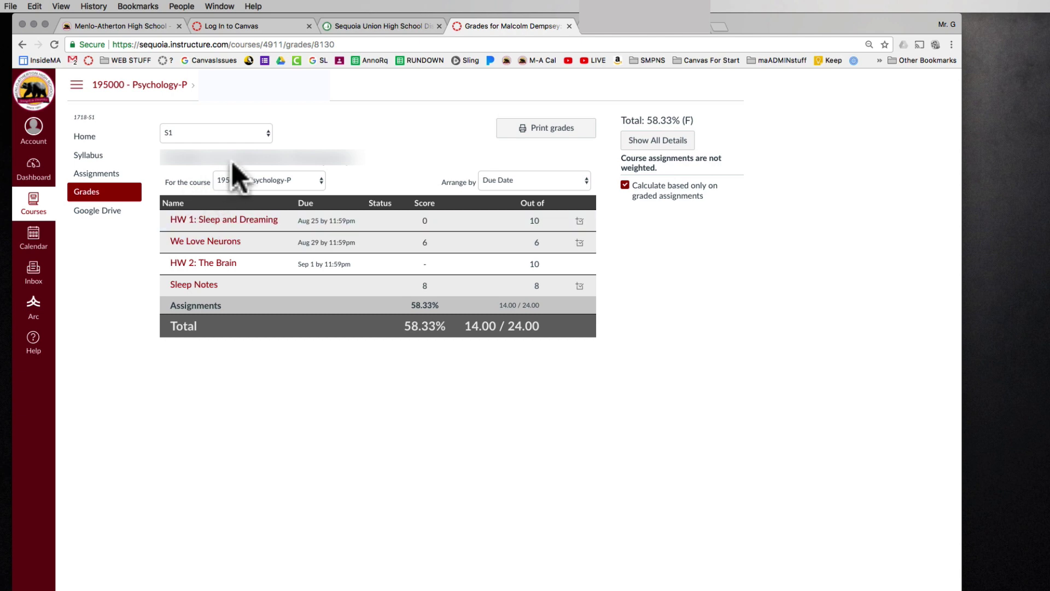
{"action": "left_click", "coordinate": [267, 176]}
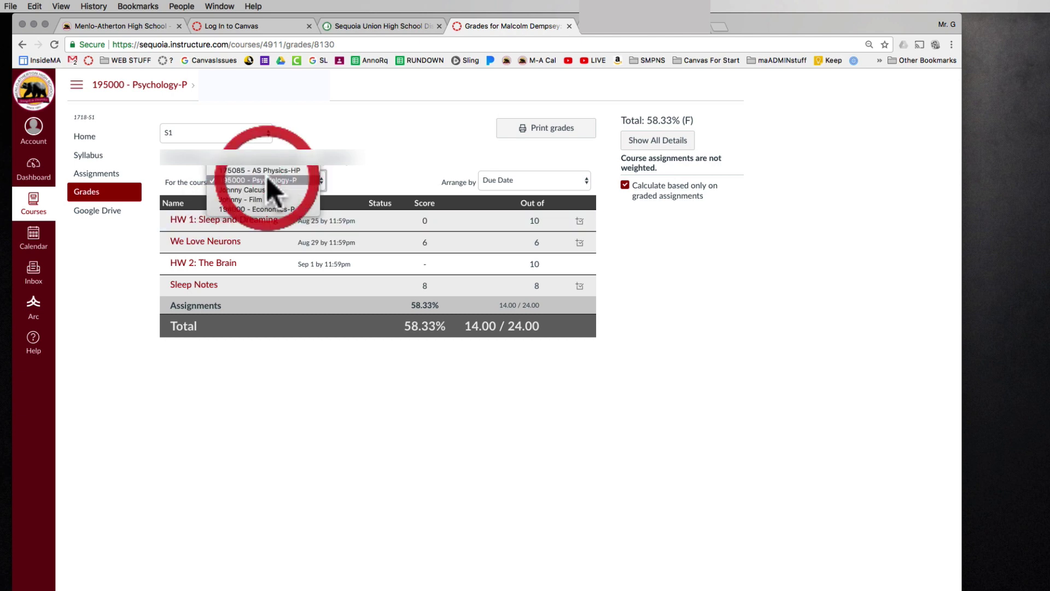
{"action": "left_click", "coordinate": [262, 198]}
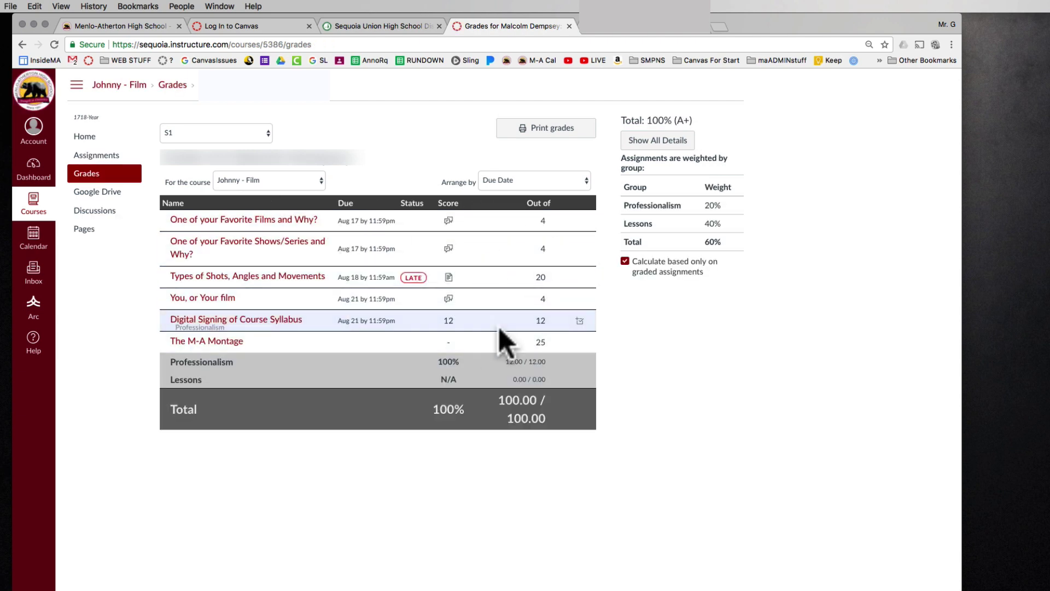
{"action": "left_click", "coordinate": [287, 179]}
{"action": "left_click", "coordinate": [281, 142]}
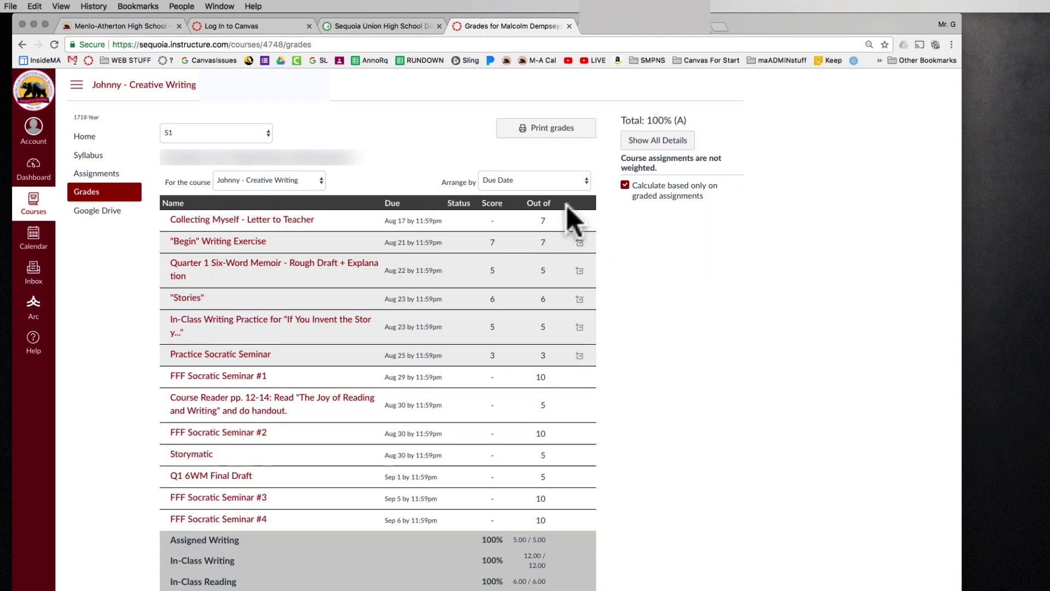
{"action": "left_click", "coordinate": [31, 176]}
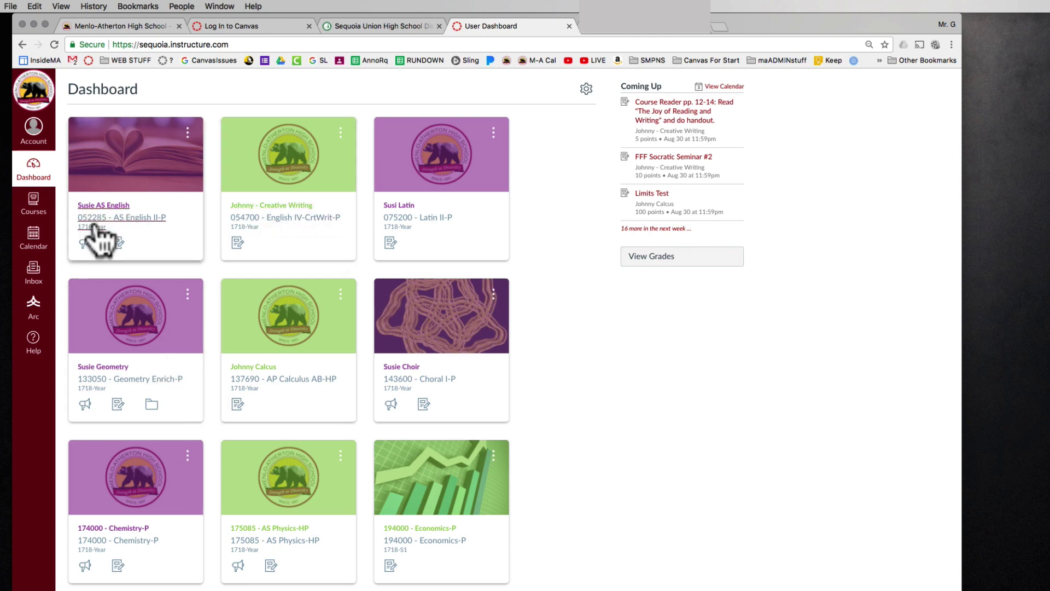
Step: In Creative Writing, open FFF Socratic Seminar #2 via Syllabus and Assignments (due Wednesday 11:59pm, 10 points)
{"action": "left_click", "coordinate": [263, 214]}
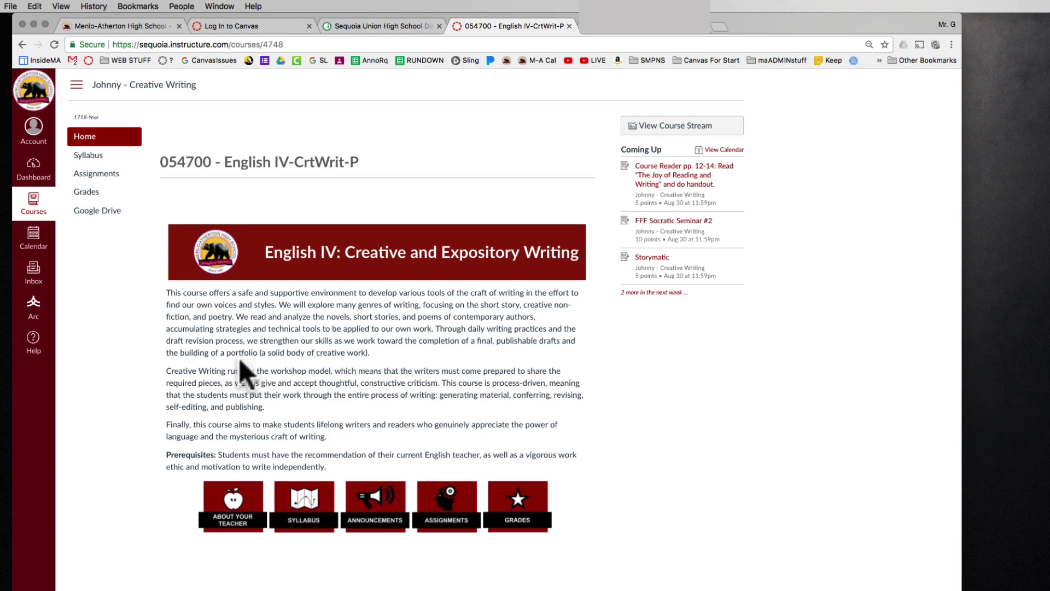
{"action": "left_click", "coordinate": [82, 159]}
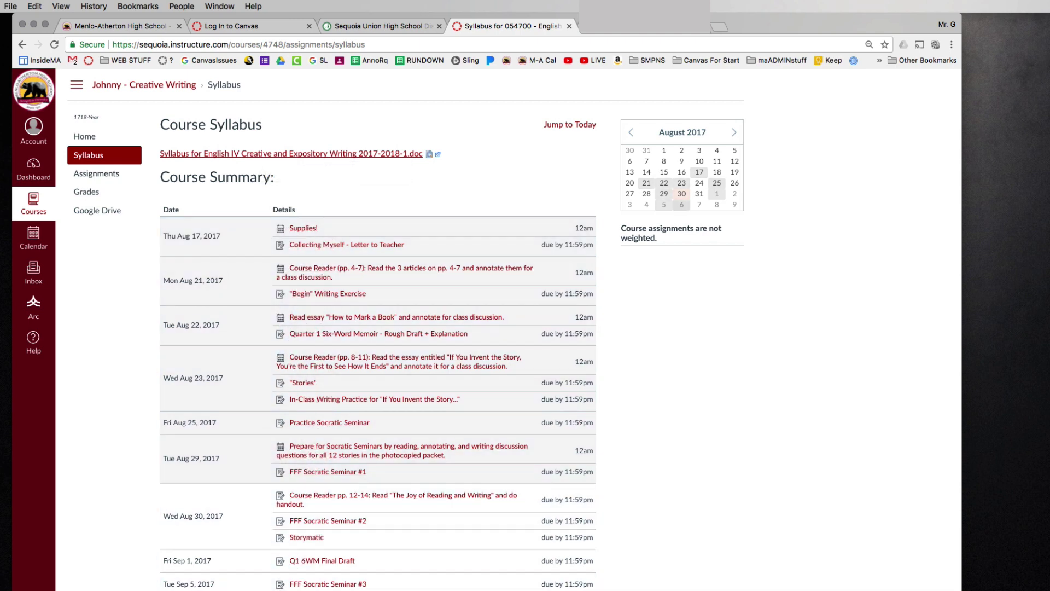
{"action": "left_click", "coordinate": [99, 176]}
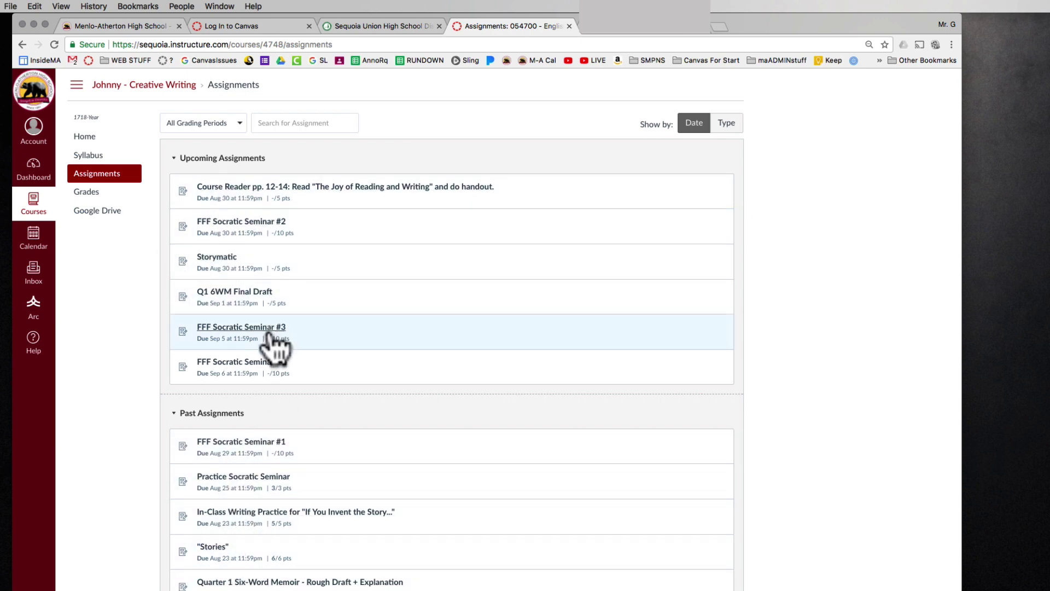
{"action": "left_click", "coordinate": [236, 222]}
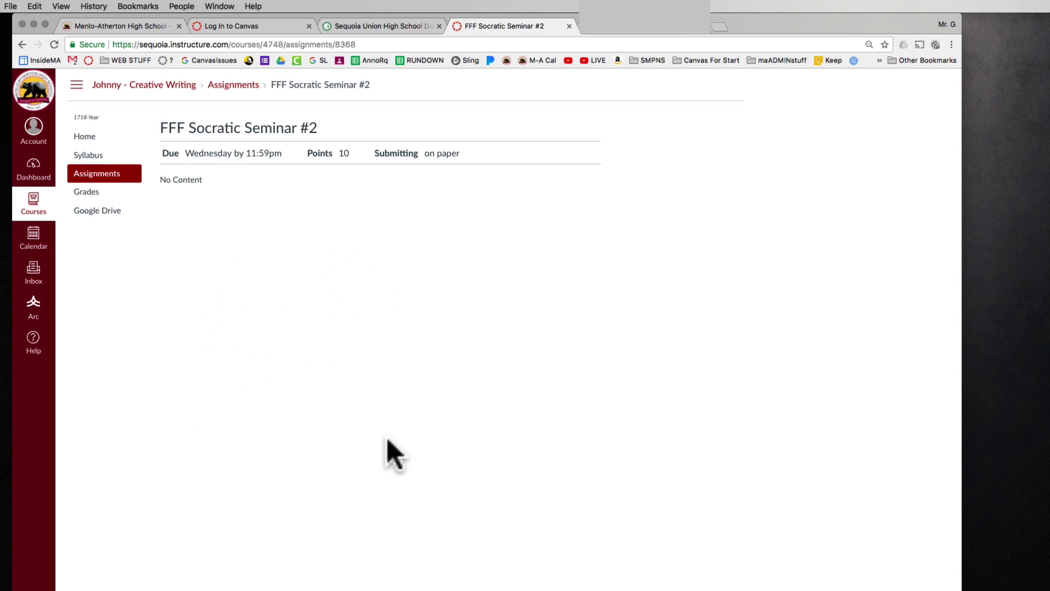
Step: Switch Grades to the Film course, view the late 'Types of Shots, Angles and Movements' submission, and return to the Dashboard
{"action": "left_click", "coordinate": [105, 193]}
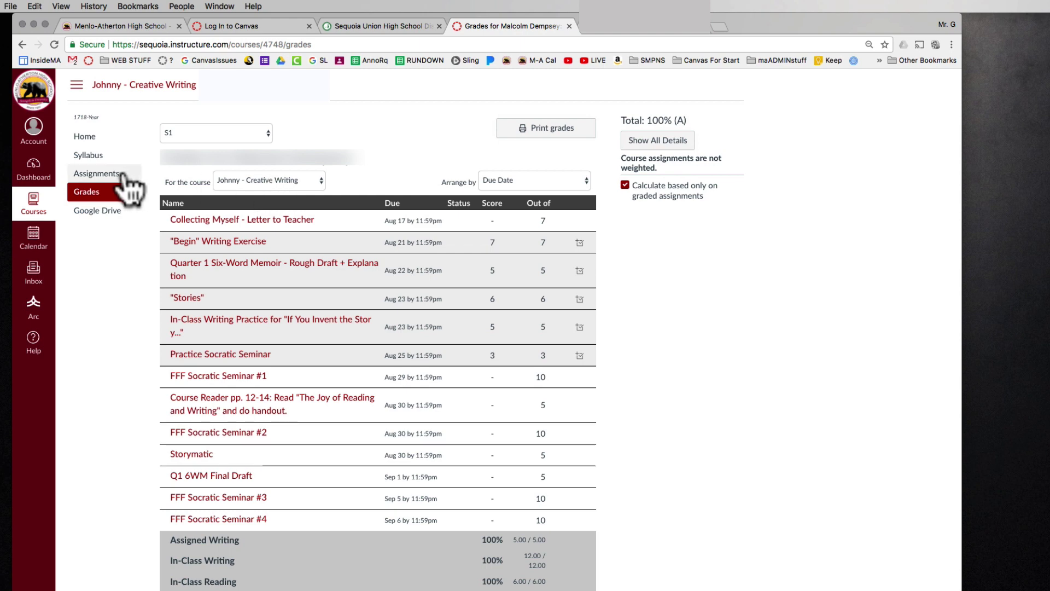
{"action": "left_click", "coordinate": [246, 180]}
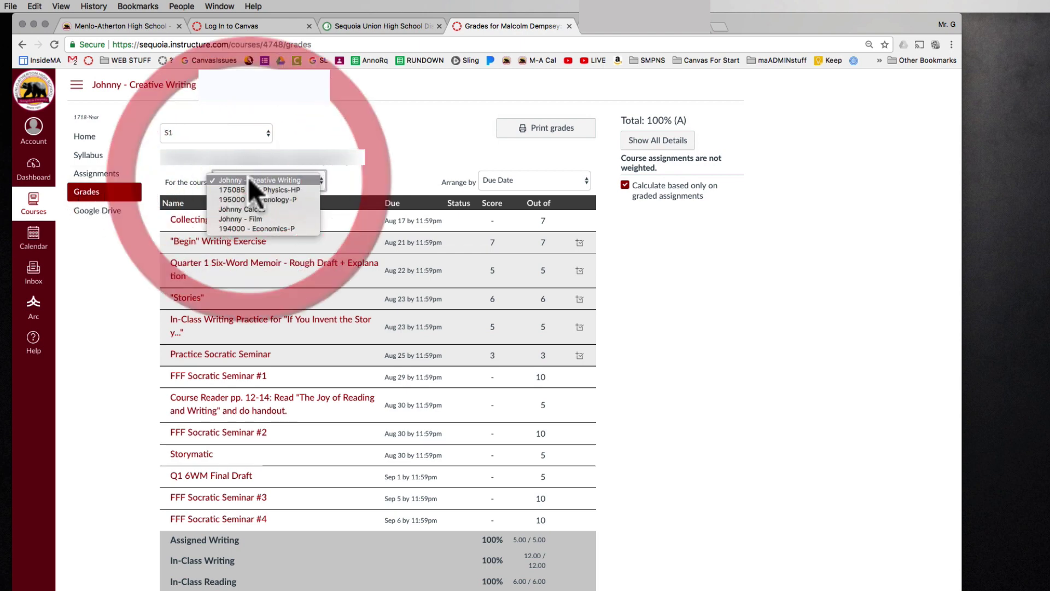
{"action": "left_click", "coordinate": [249, 218]}
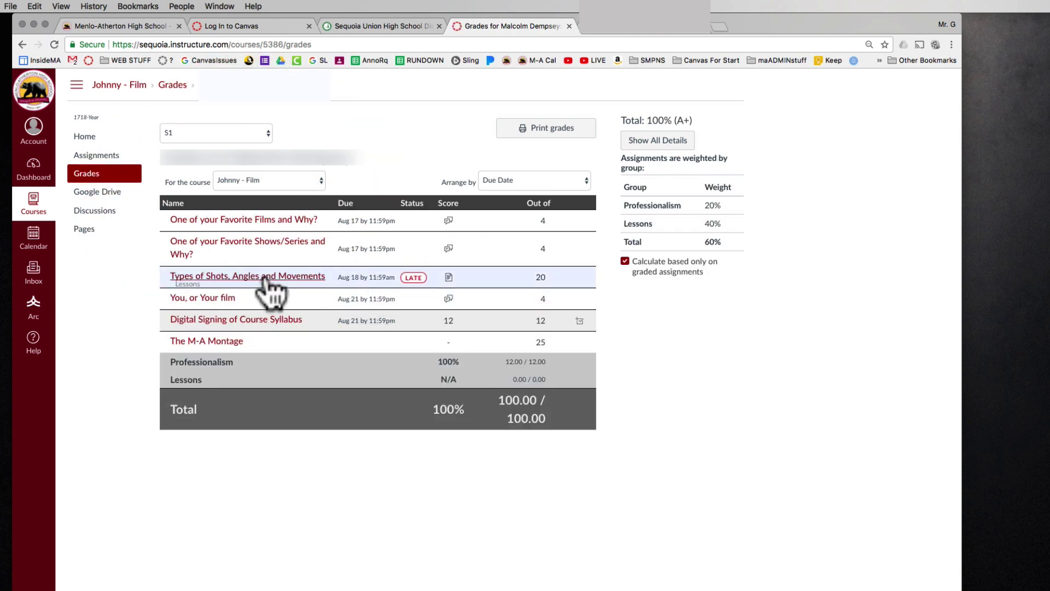
{"action": "left_click", "coordinate": [290, 277]}
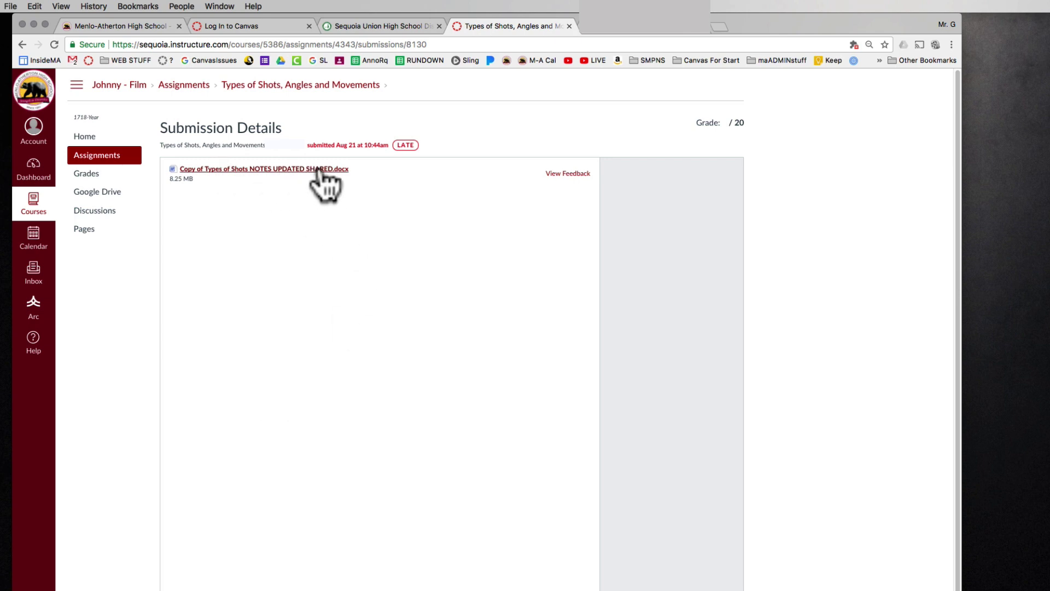
{"action": "left_click", "coordinate": [35, 176]}
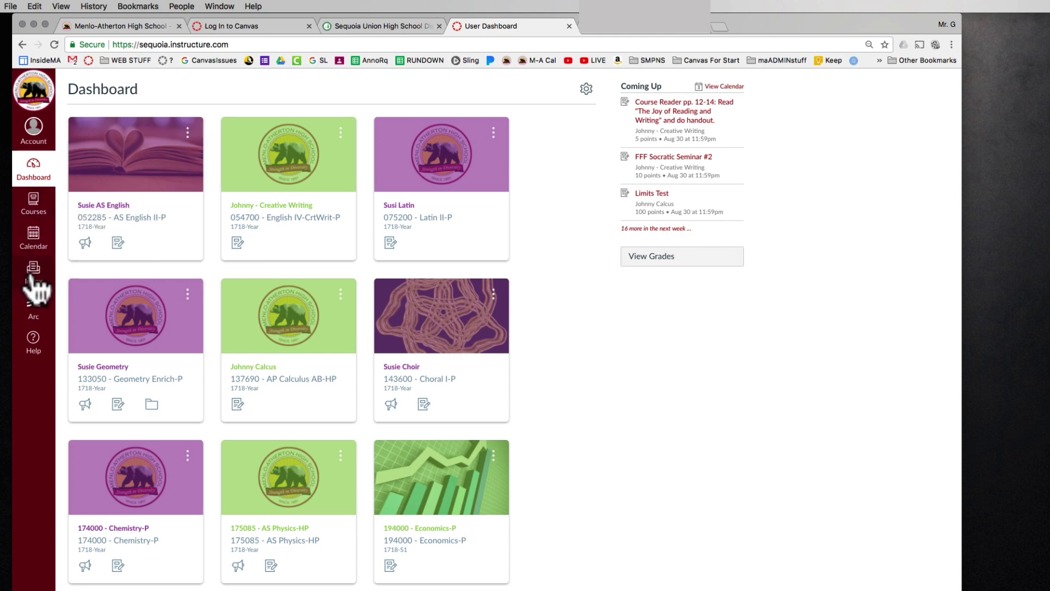
Step: Open the empty Conversations inbox, then review the Help links (Canvas 101, District Calendar, Google Login, Report a Problem) and close them
{"action": "left_click", "coordinate": [31, 277]}
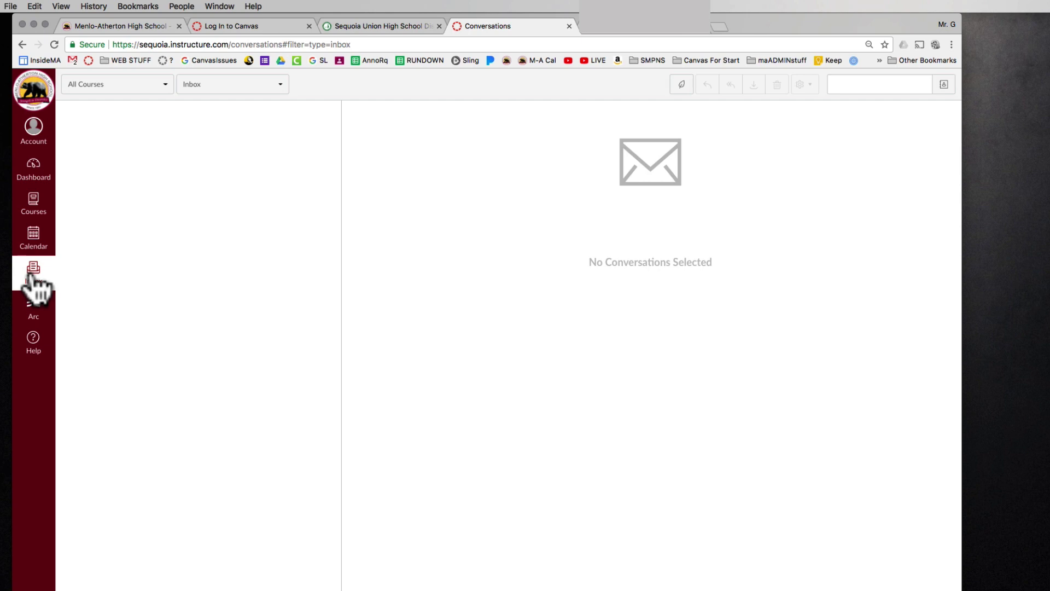
{"action": "left_click", "coordinate": [33, 342]}
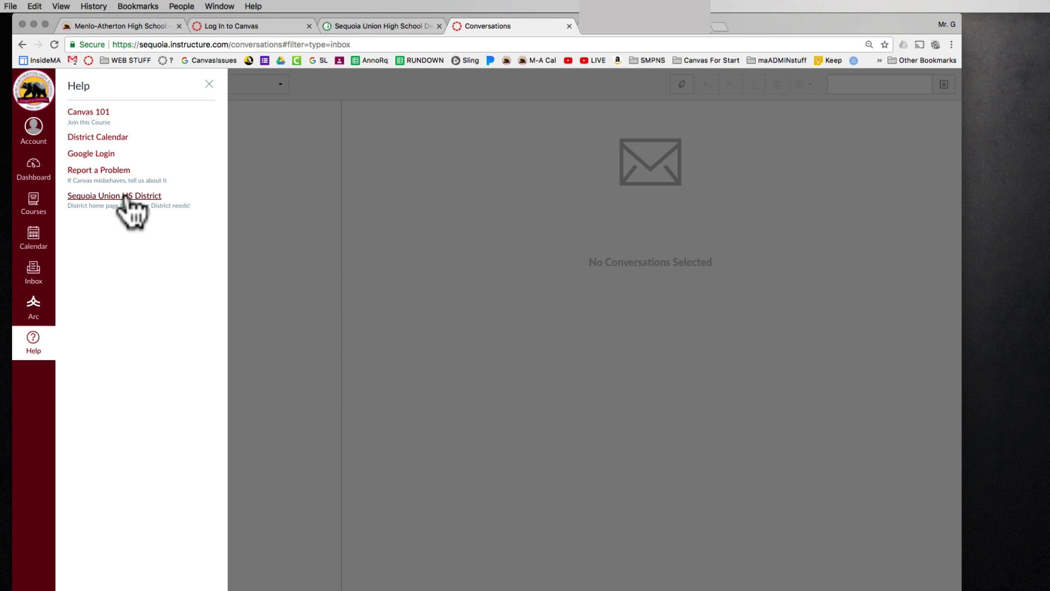
{"action": "left_click", "coordinate": [210, 84]}
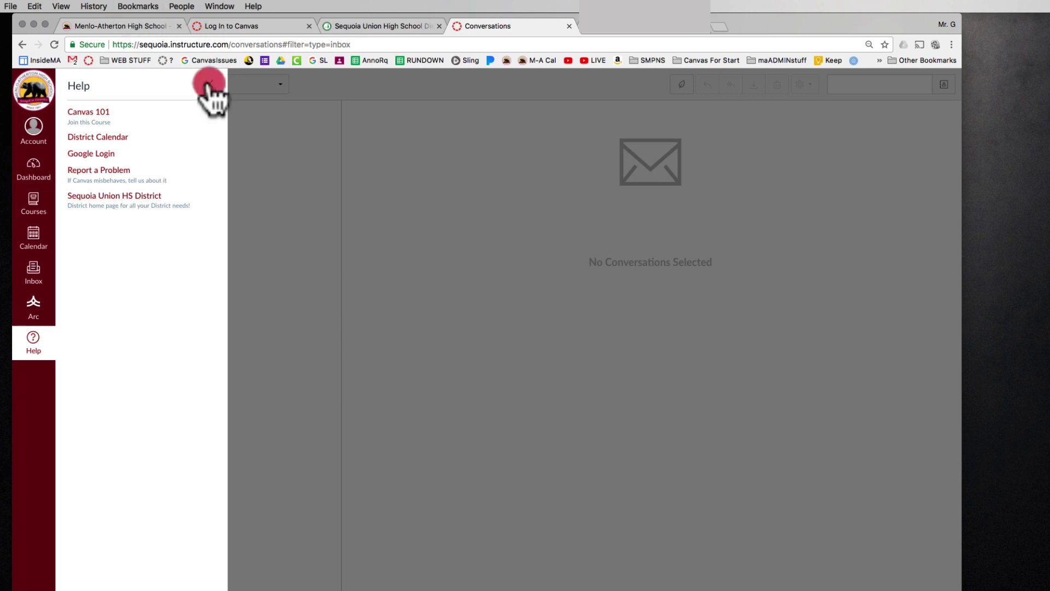